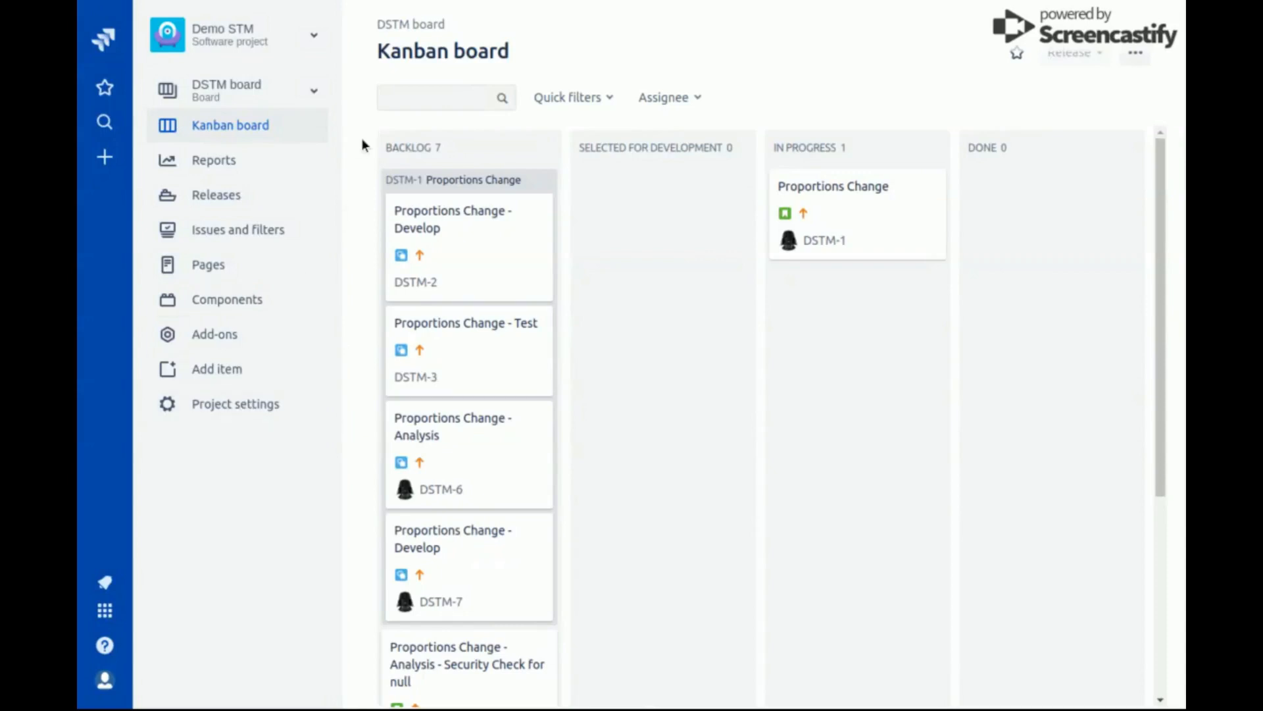
# Step: Start a new STM Lite template in the project's add-ons and name it "Develop and Test"
pyautogui.click(227, 337)
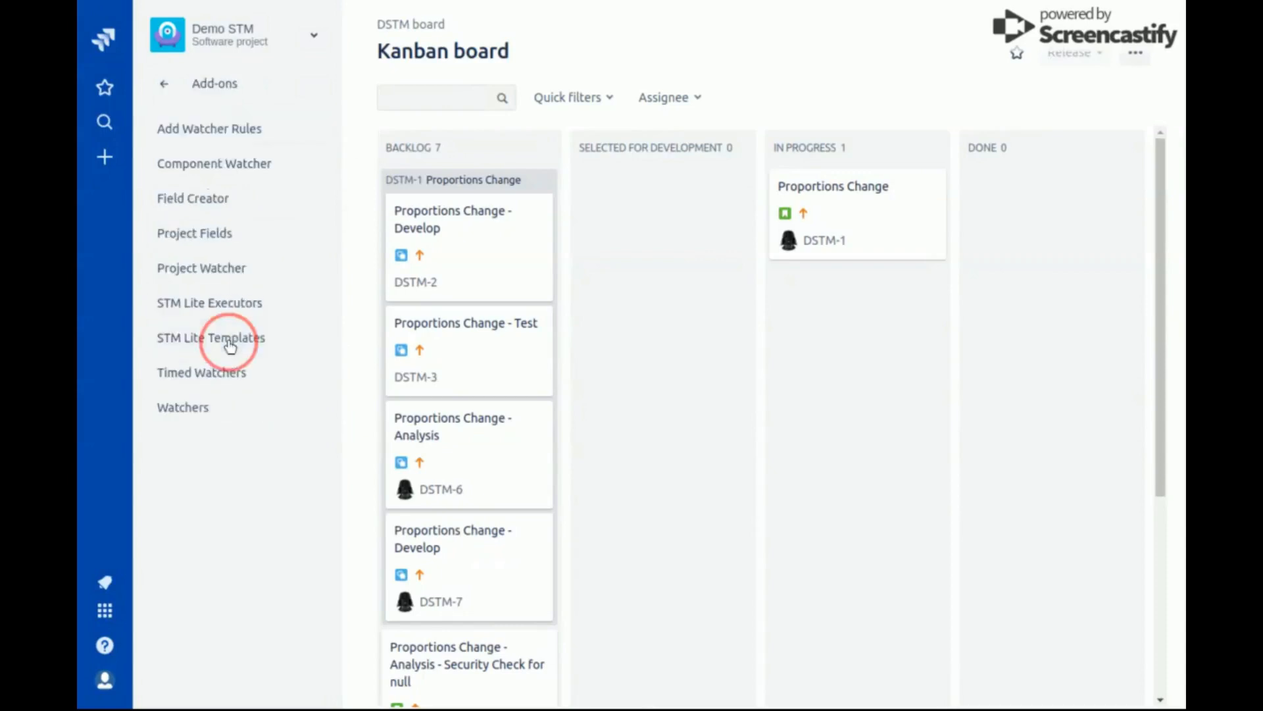
pyautogui.click(226, 347)
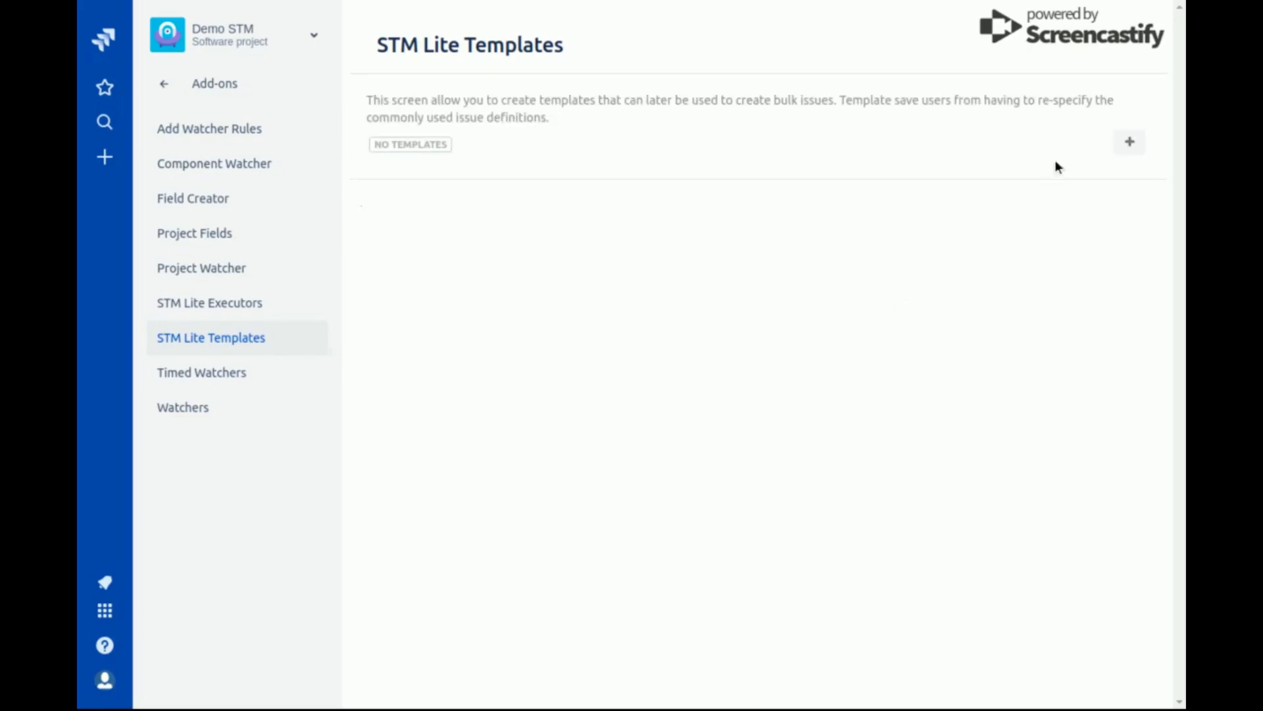
pyautogui.click(1132, 145)
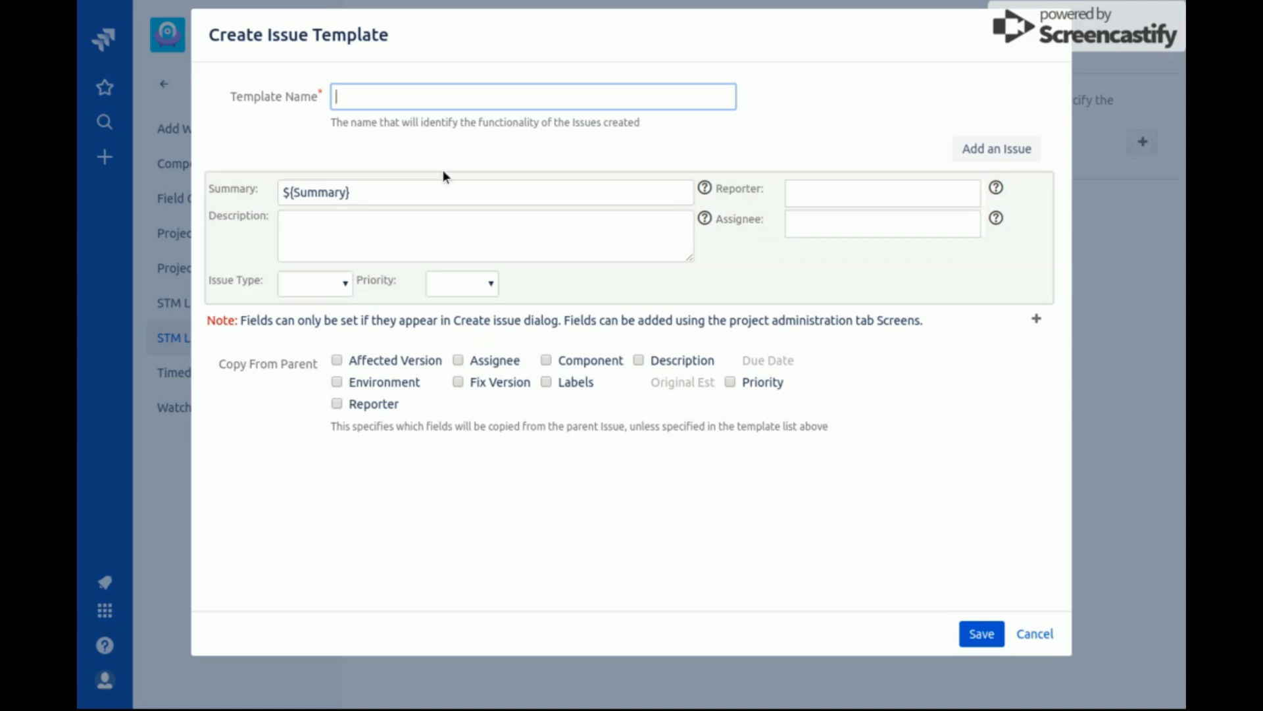
pyautogui.write('Develop and Test')
pyautogui.press('Tab')
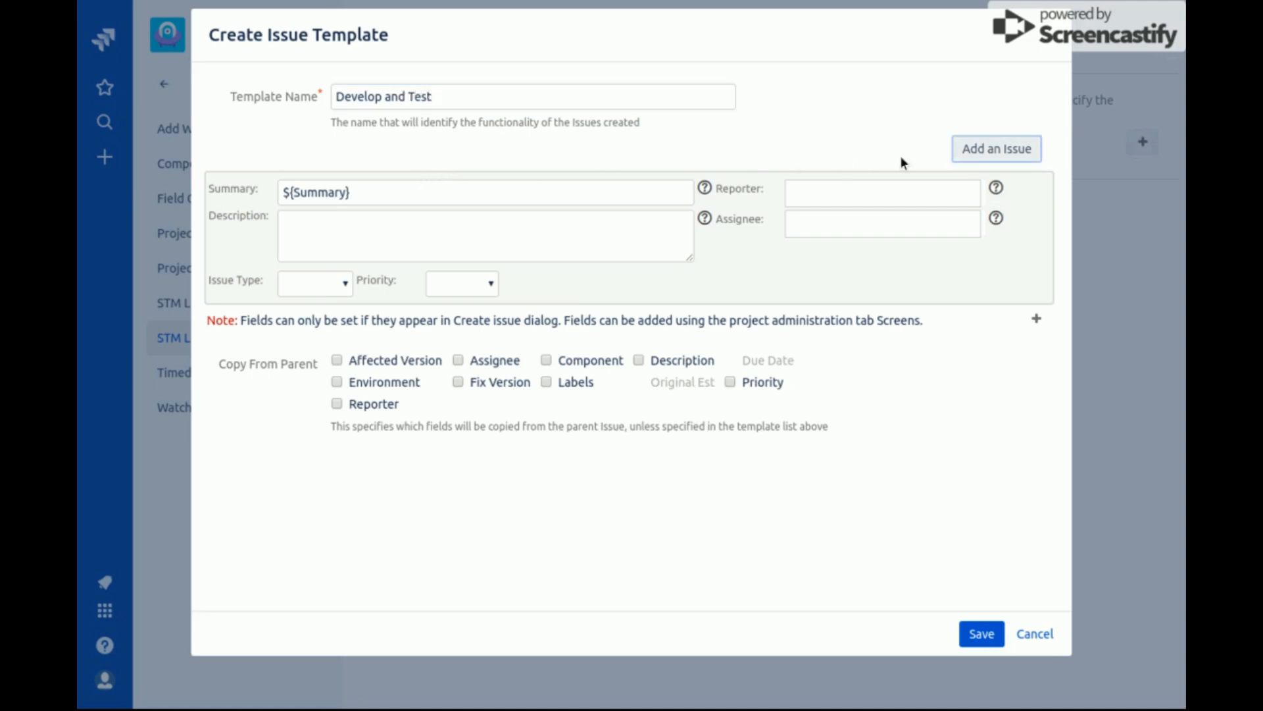
# Step: Add a second issue to the template and set the summaries to "${Summary} - Develop" and "${Summary} - Test"
pyautogui.click(981, 155)
pyautogui.click(486, 192)
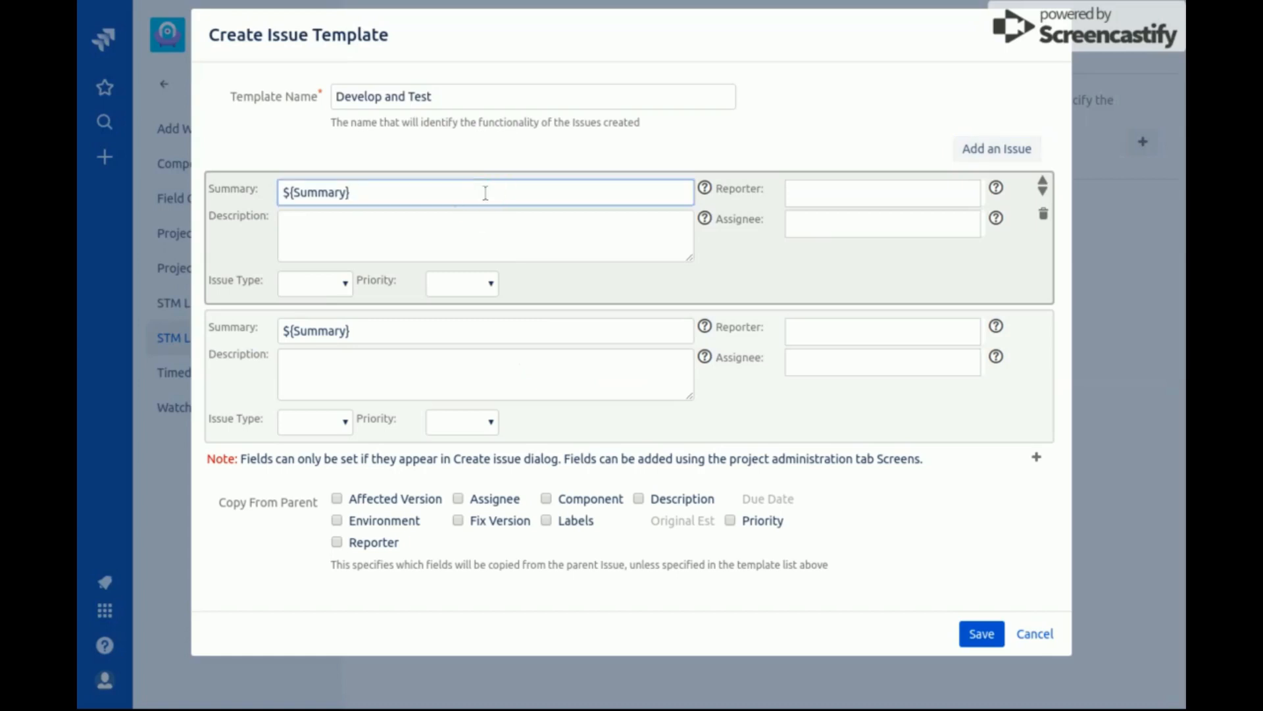
pyautogui.hotkey('ctrl', 'a')
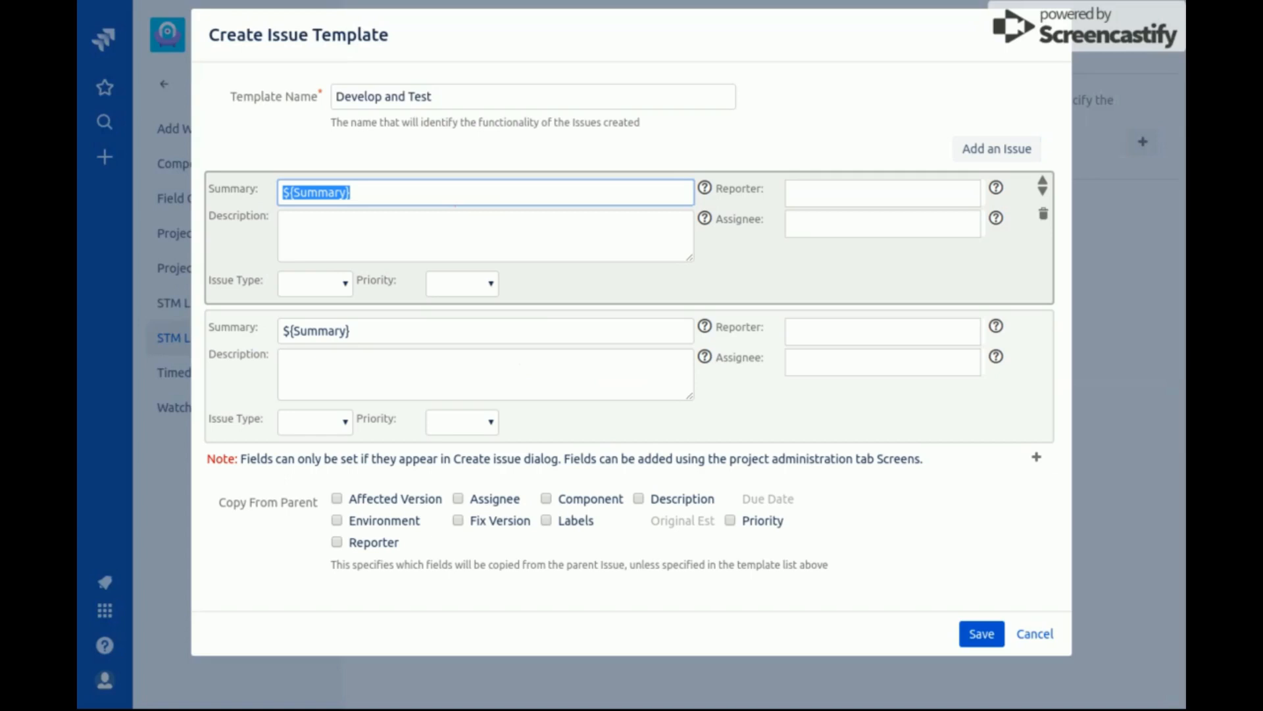
pyautogui.press('Right')
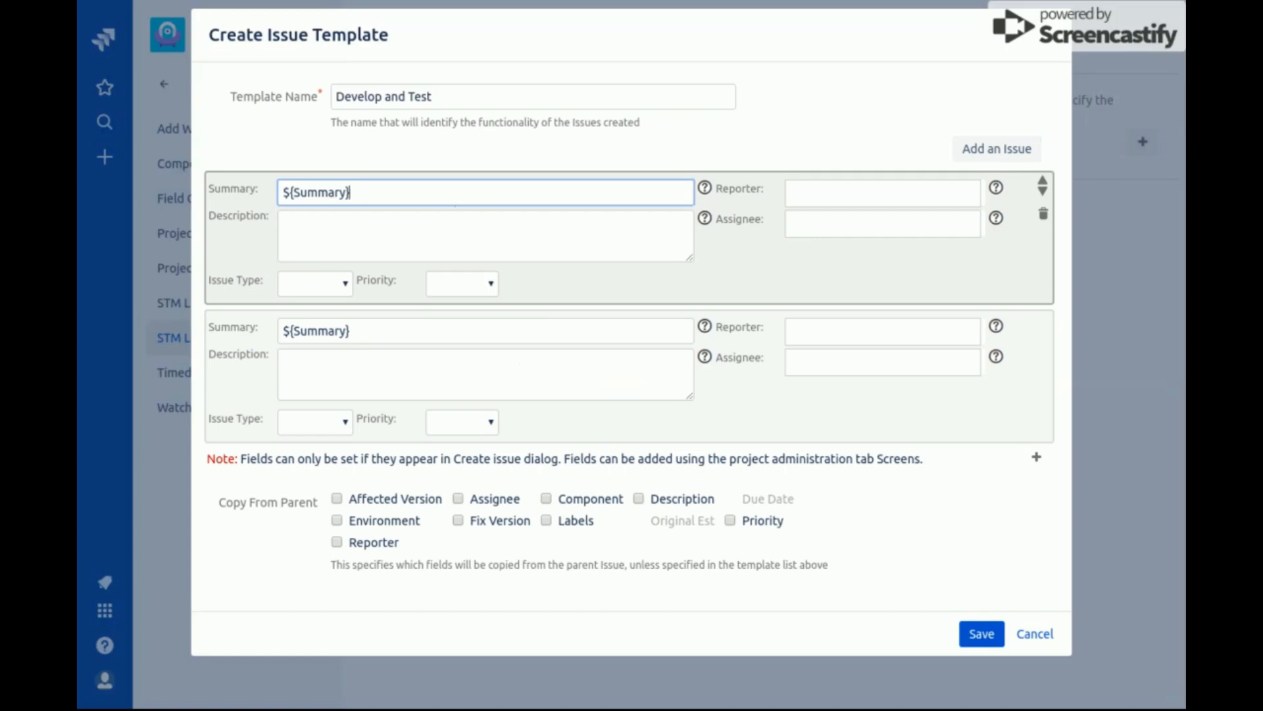
pyautogui.write('- Develop')
pyautogui.click(395, 333)
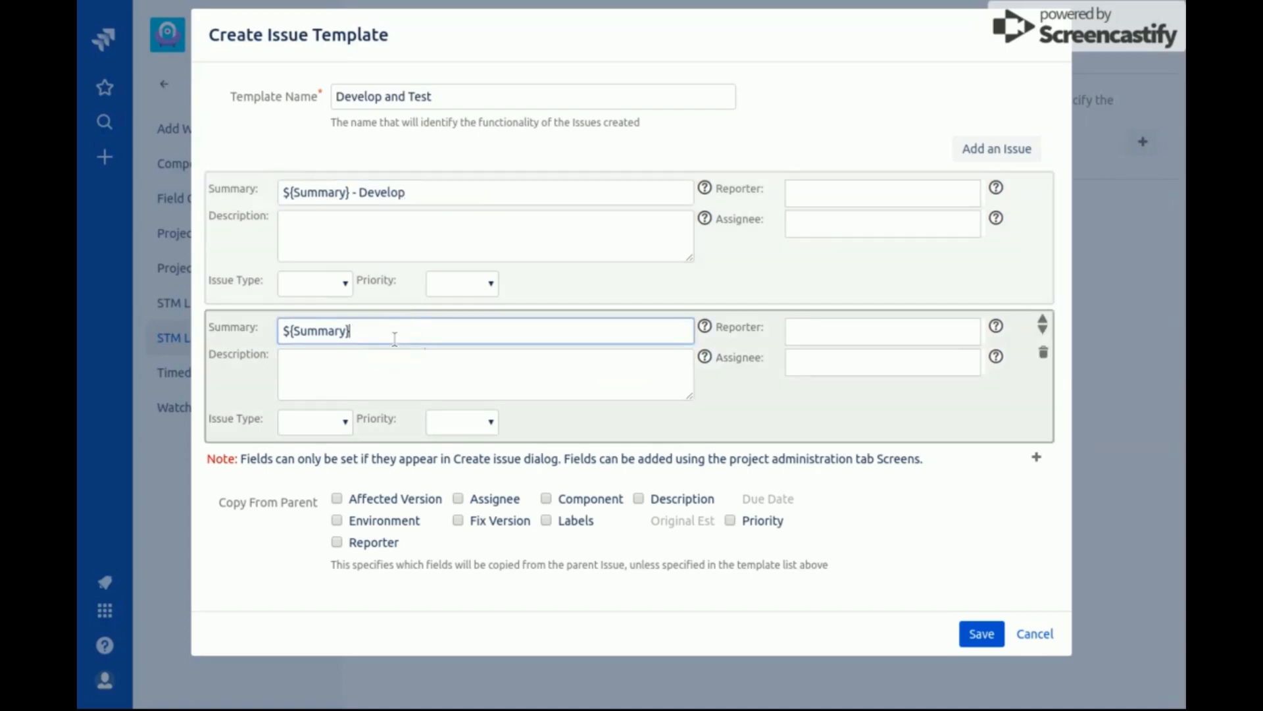
pyautogui.write('- Test')
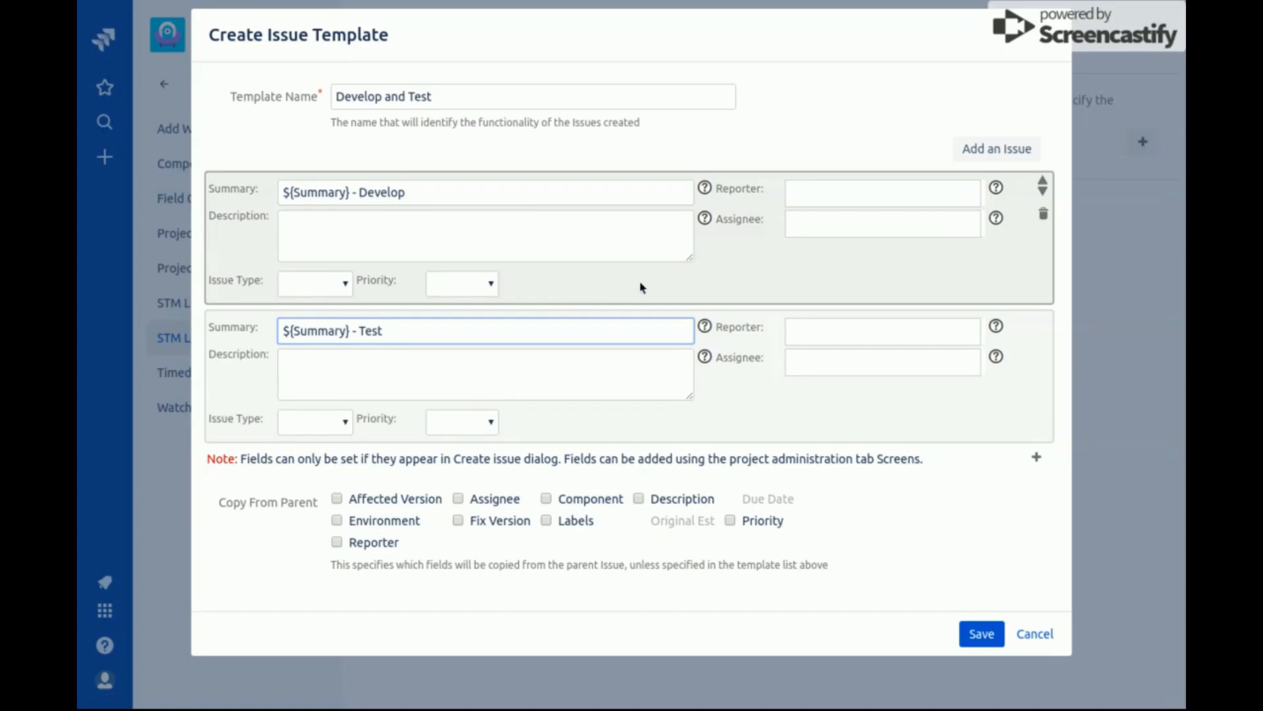
# Step: Fill in the reporter's and the assignee's names for the Develop issue
pyautogui.click(854, 192)
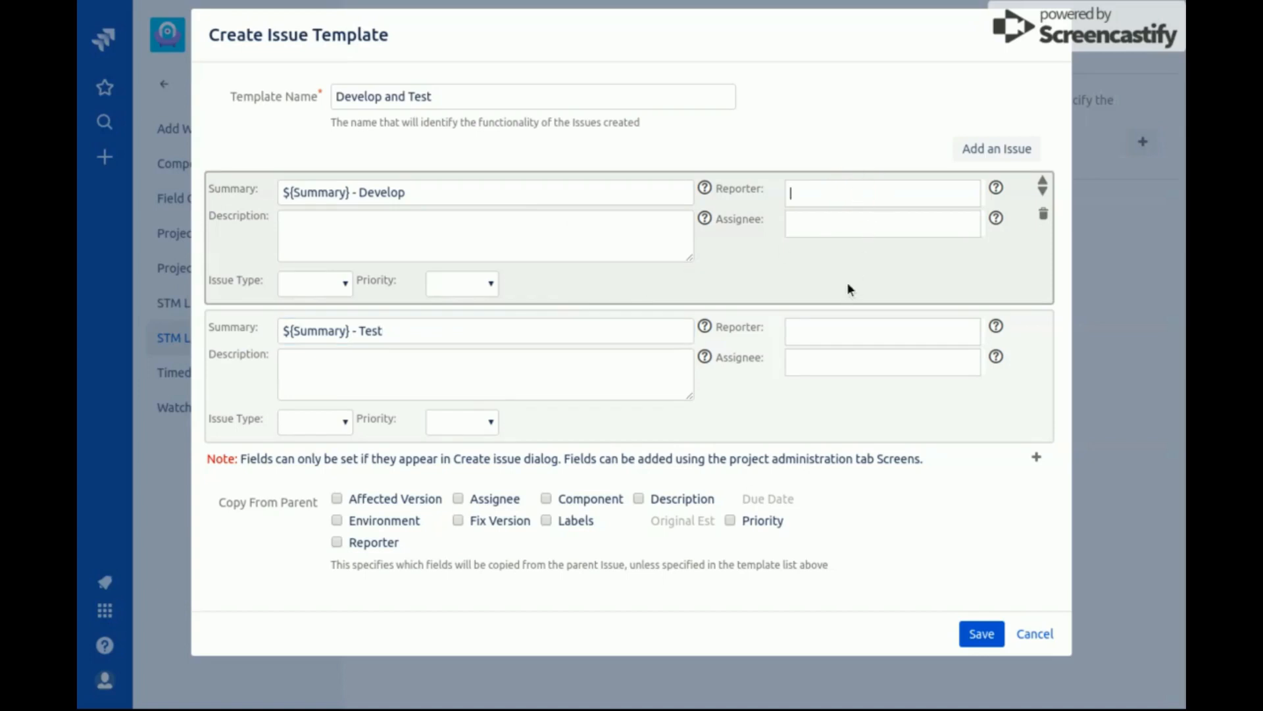
pyautogui.write('chad')
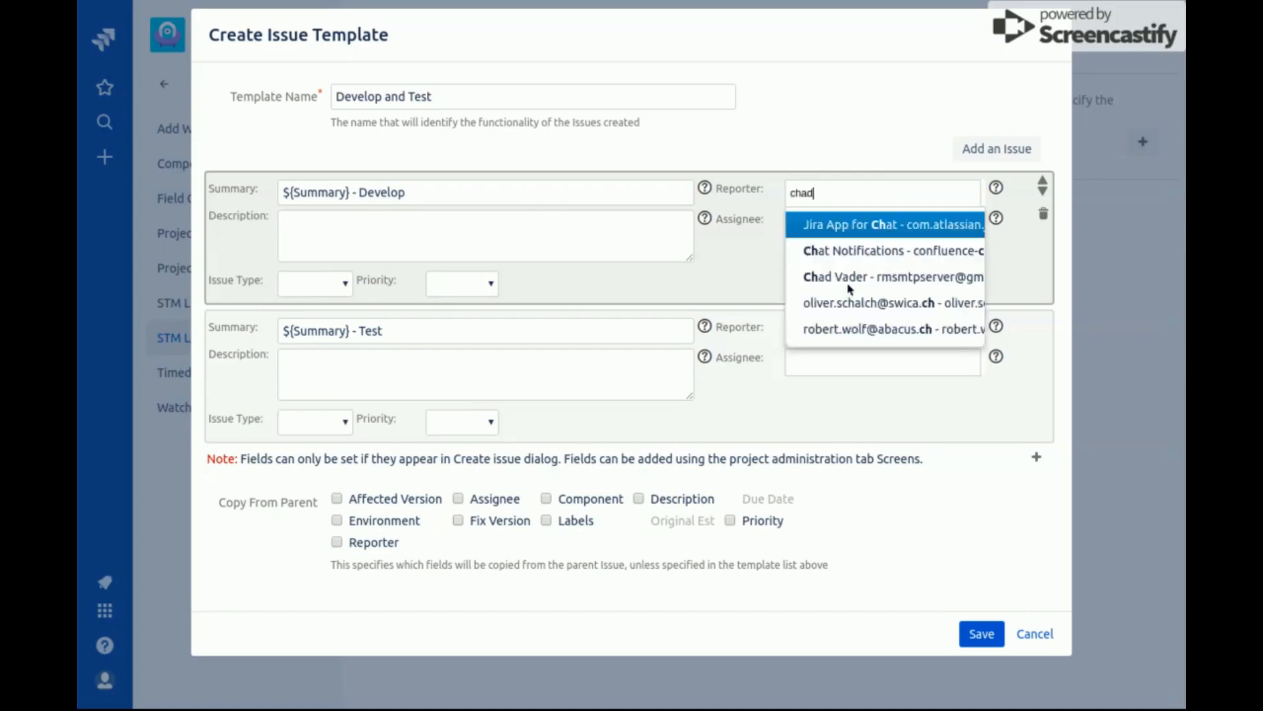
pyautogui.press('Return')
pyautogui.press('Tab')
pyautogui.press('Tab')
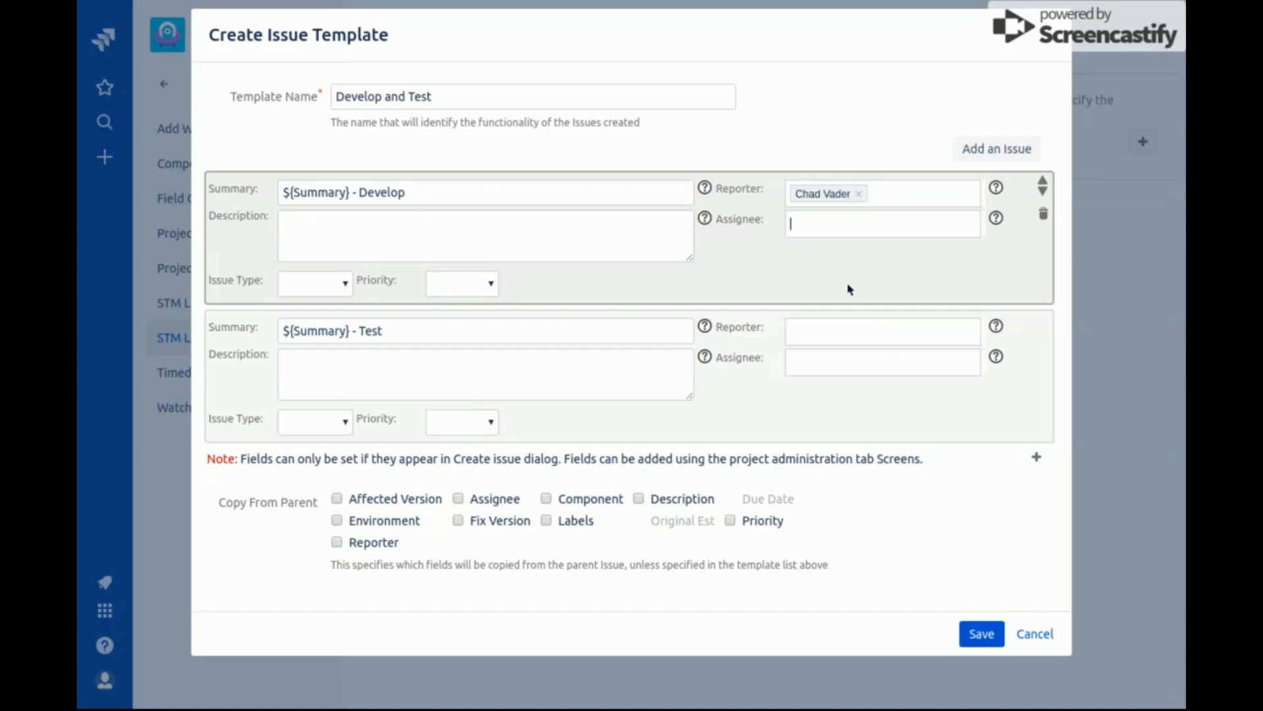
pyautogui.write('paul')
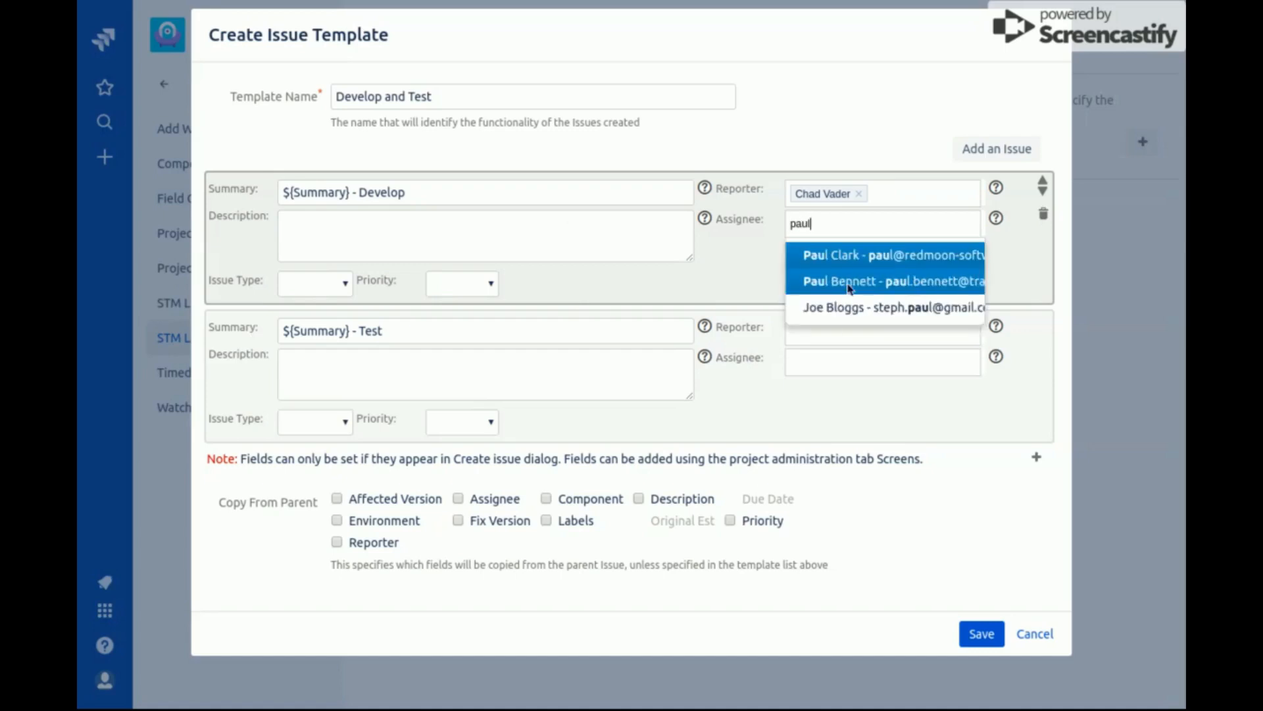
pyautogui.press('Return')
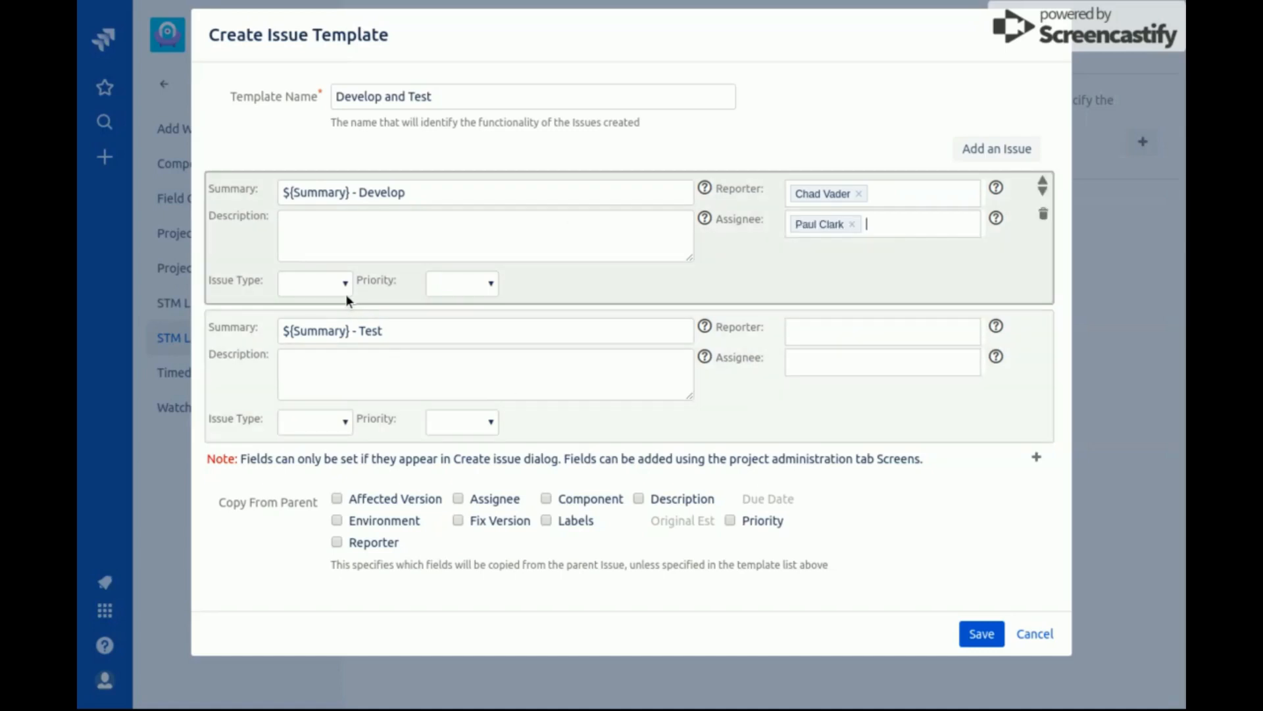
# Step: Set the priority of the Develop issue to Highest and of the Test issue to High
pyautogui.click(433, 288)
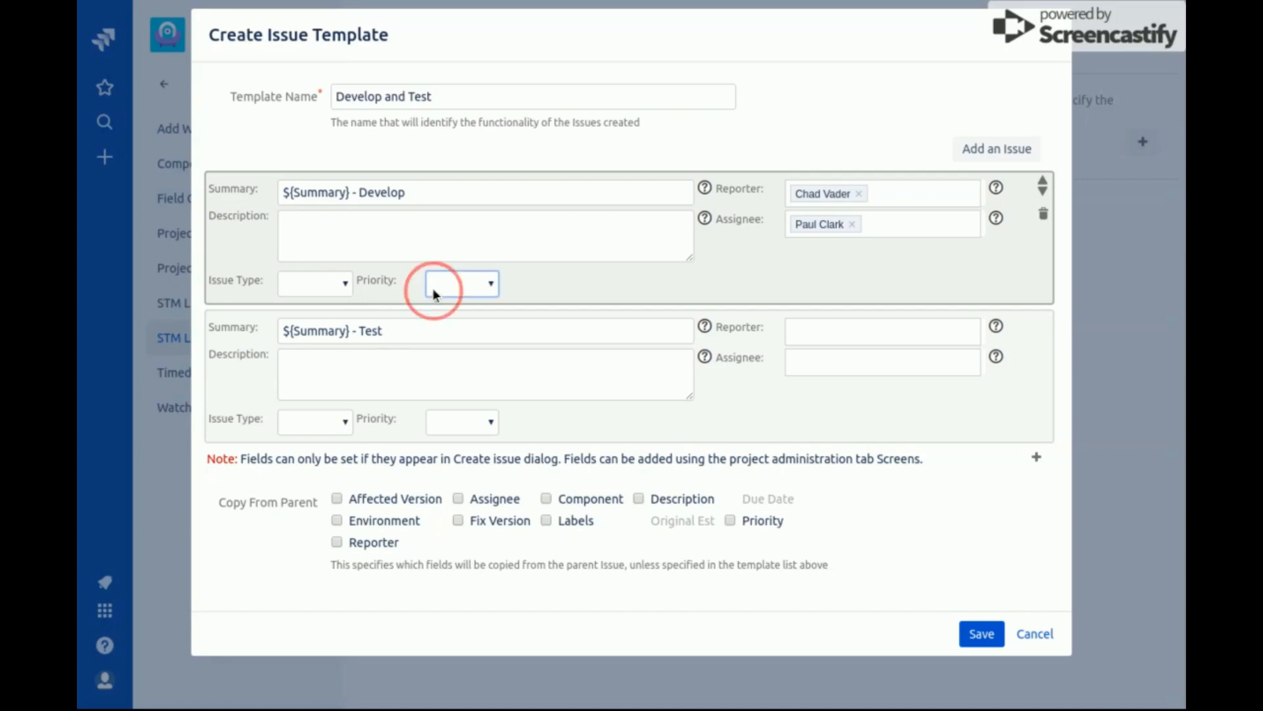
pyautogui.click(435, 290)
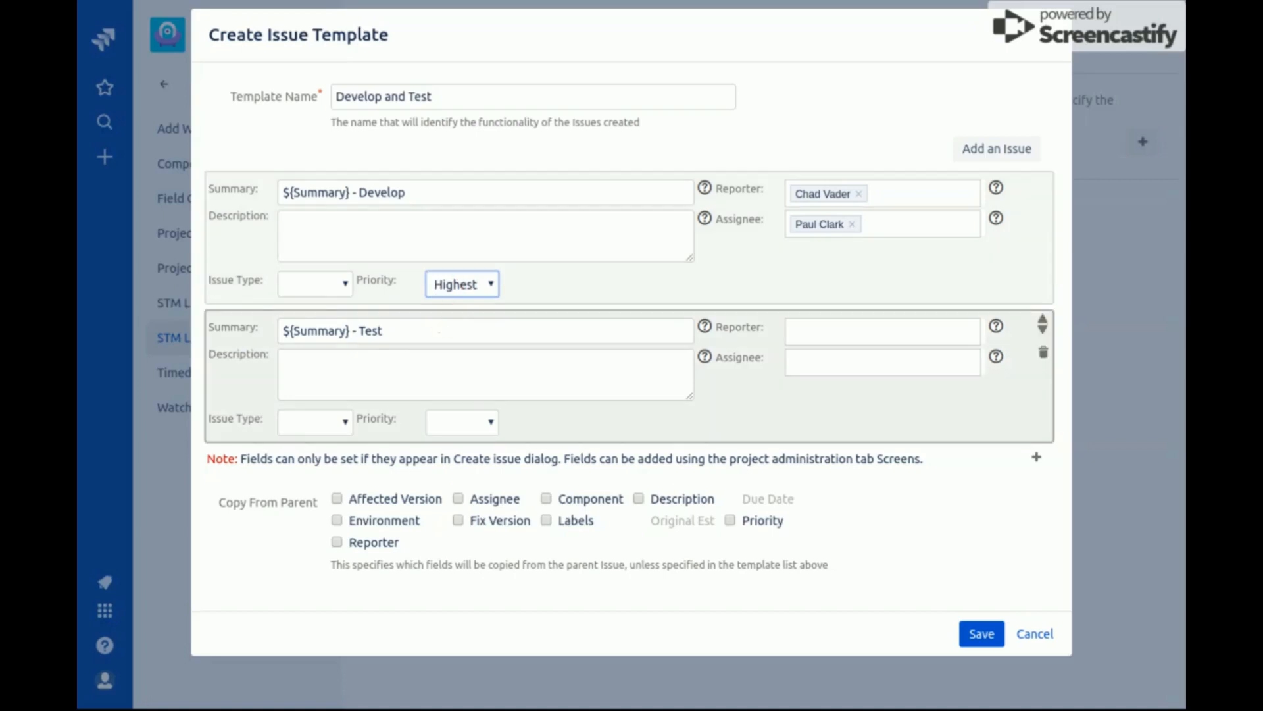
pyautogui.click(489, 428)
pyautogui.click(488, 428)
pyautogui.click(489, 428)
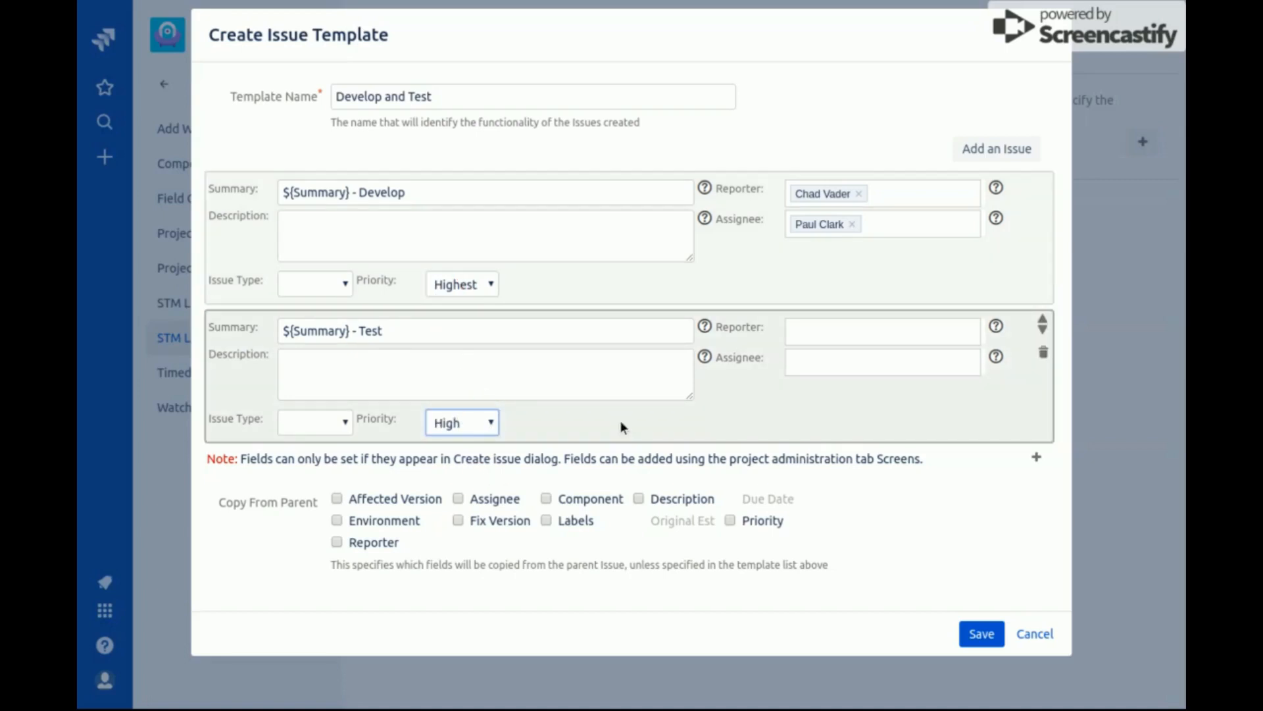
# Step: Have the template copy the Component from the parent issue and save the template
pyautogui.click(598, 503)
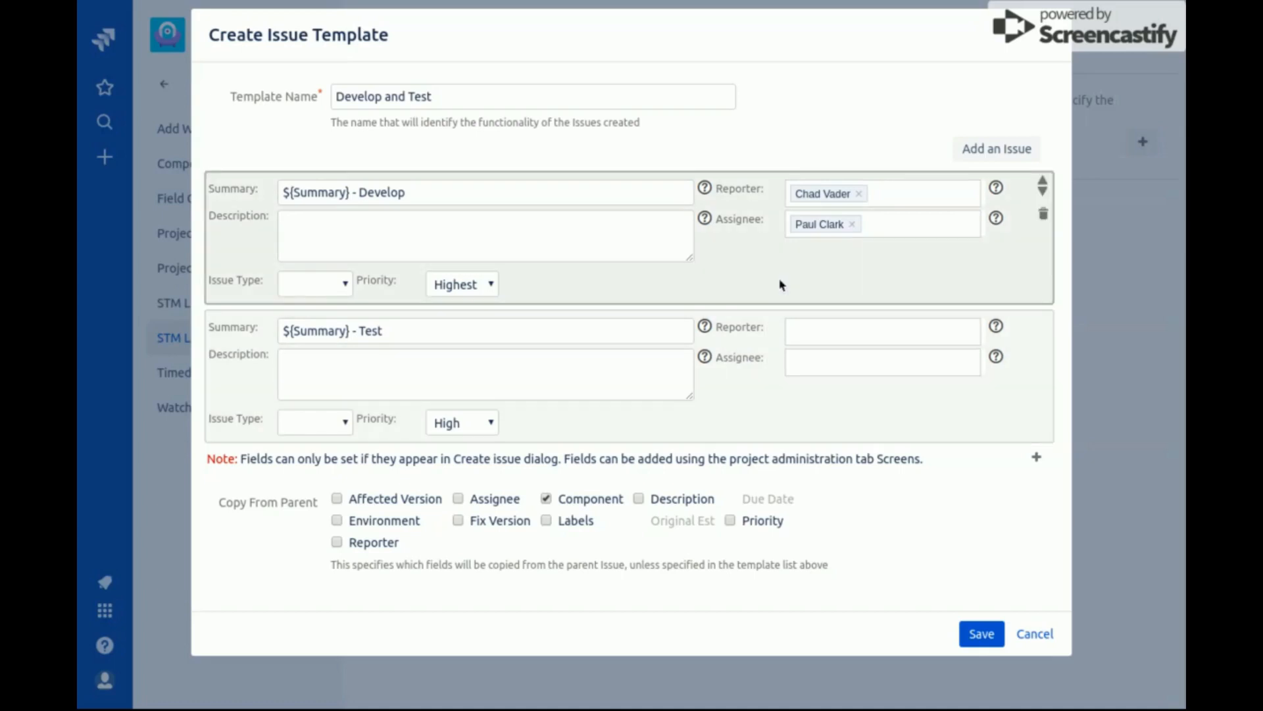
pyautogui.click(983, 642)
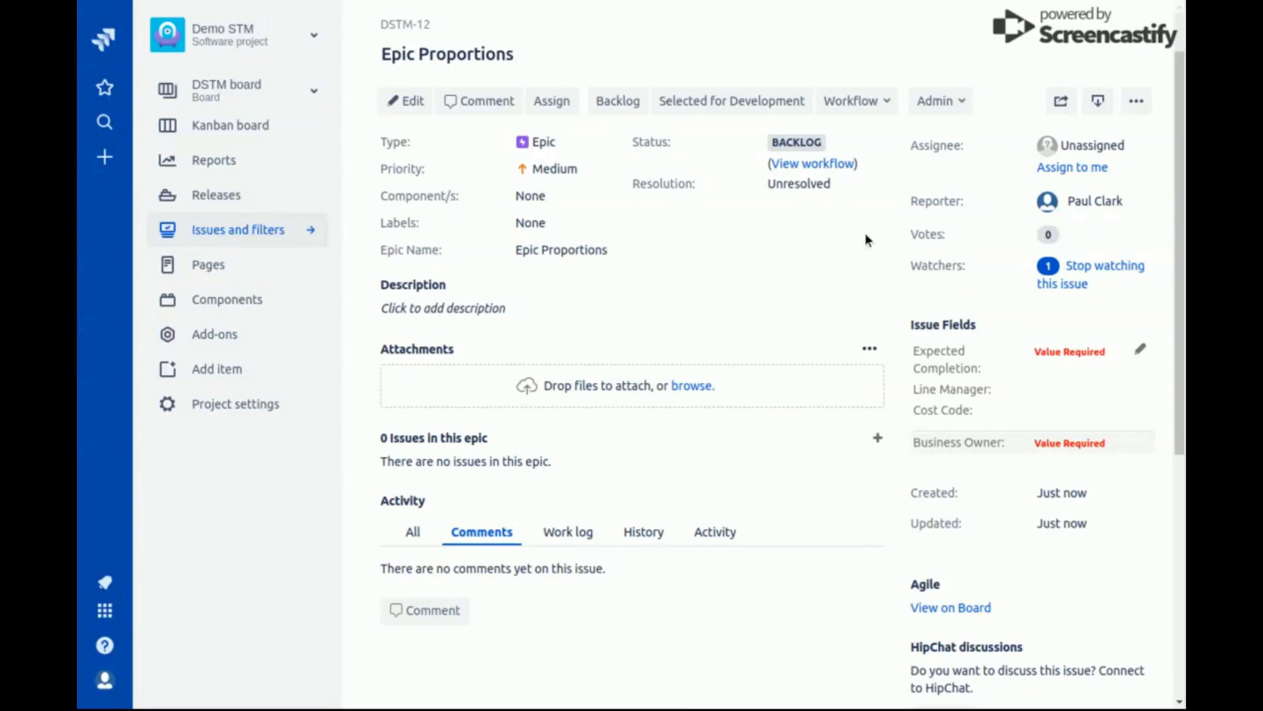
# Step: Start creating bulk sub-tasks for the Epic Proportions issue and check the available templates
pyautogui.click(1136, 102)
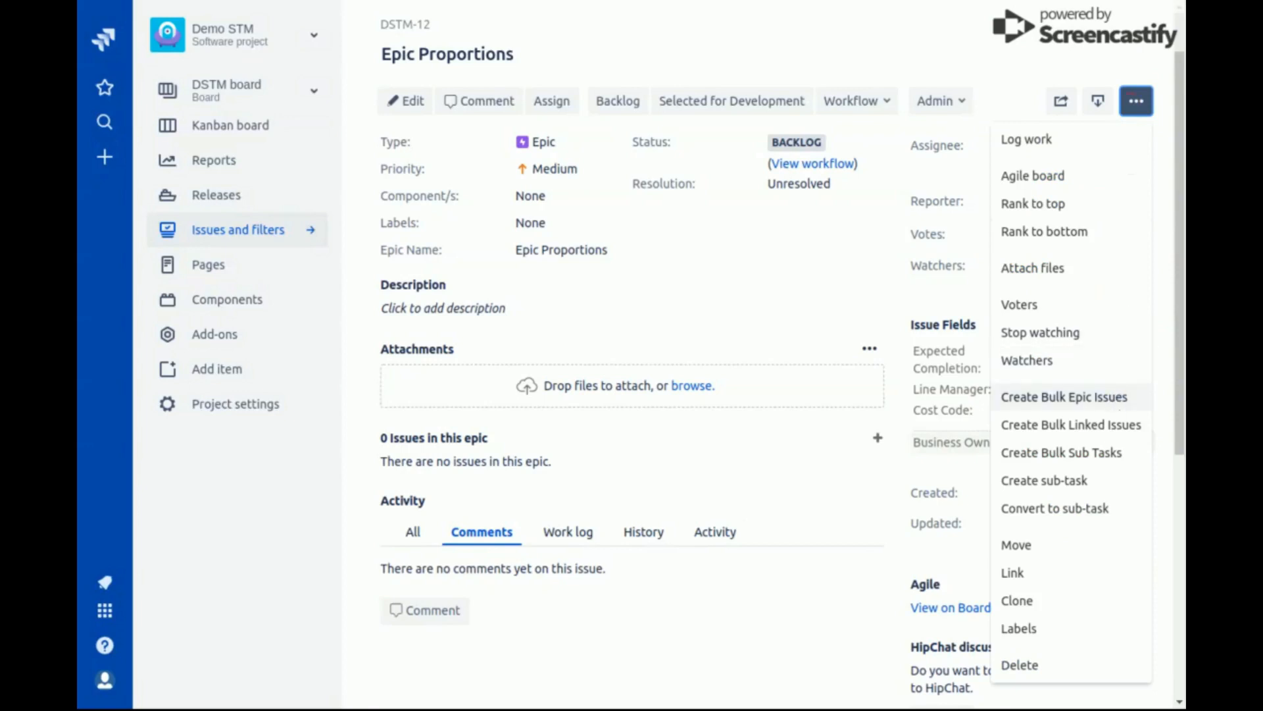
pyautogui.click(1114, 452)
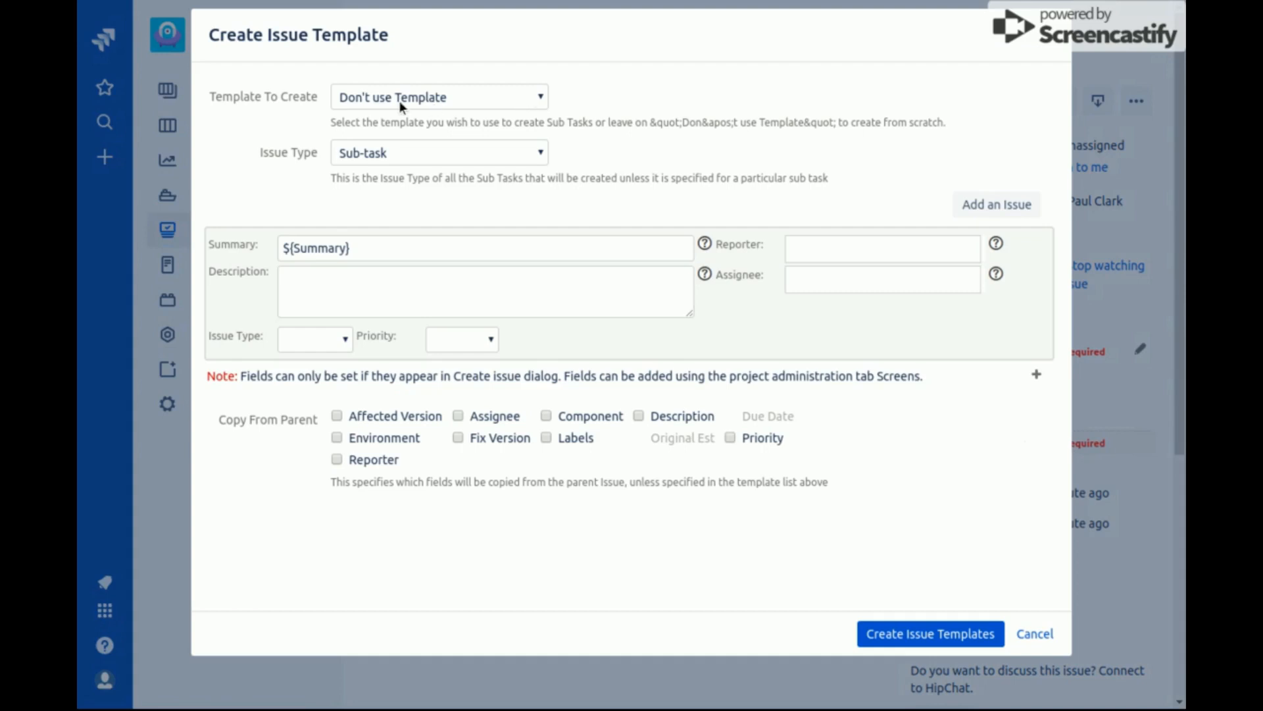
pyautogui.click(306, 97)
pyautogui.moveTo(783, 334)
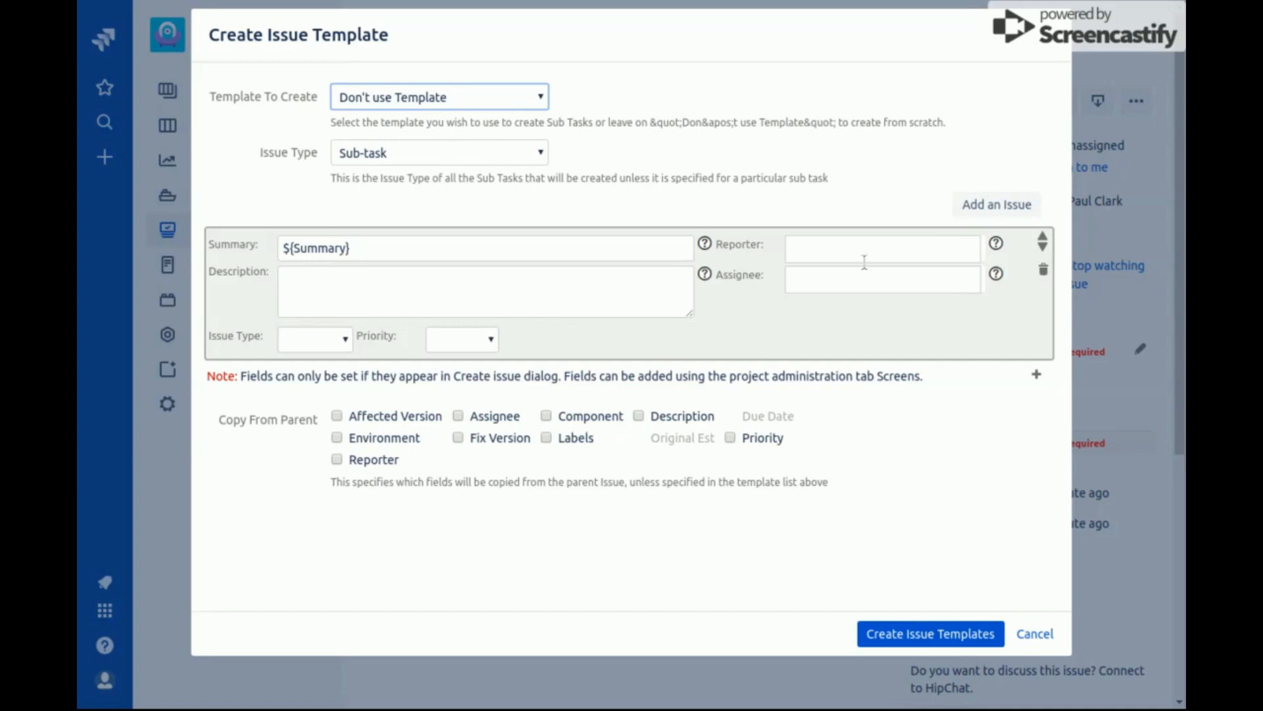
# Step: Add a second sub-task without a template and set the summaries to "${Summary} 1" and "${Summary} 2"
pyautogui.click(987, 204)
pyautogui.click(593, 250)
pyautogui.write('1')
pyautogui.click(547, 387)
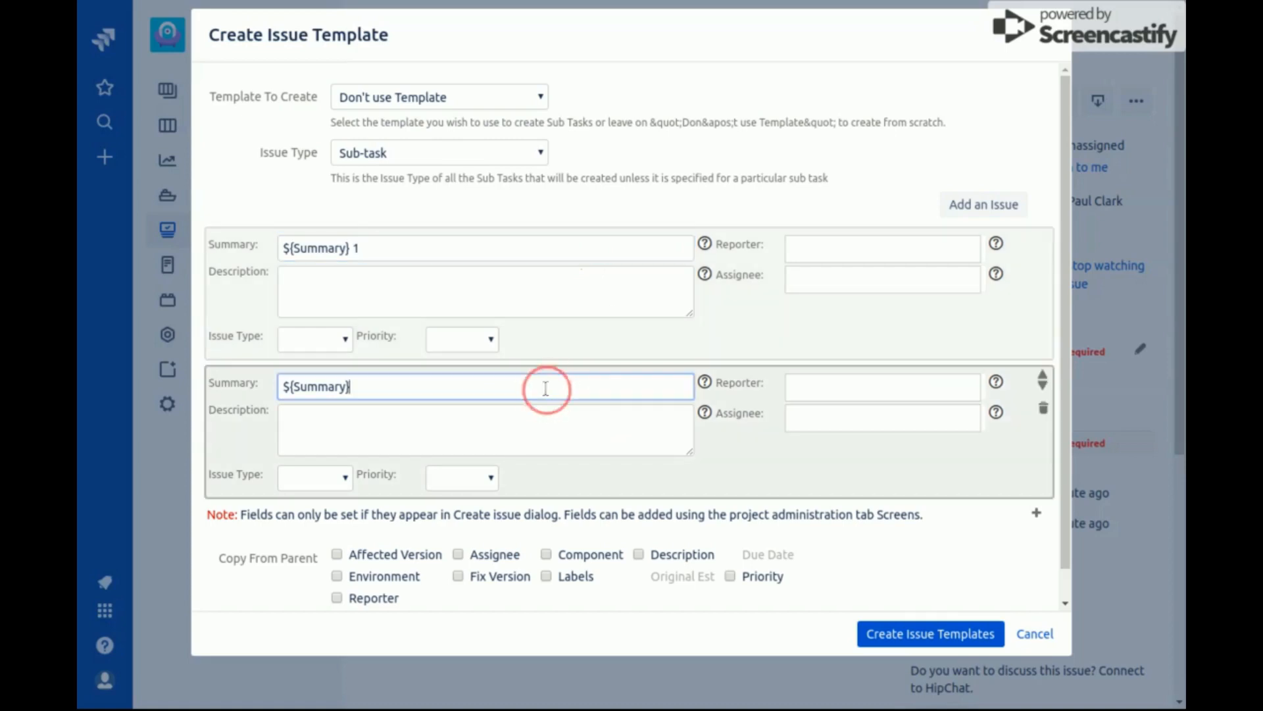
pyautogui.write('2')
# Step: Apply the Develop and Test template and create its sub-tasks under the Epic Proportions issue
pyautogui.click(538, 99)
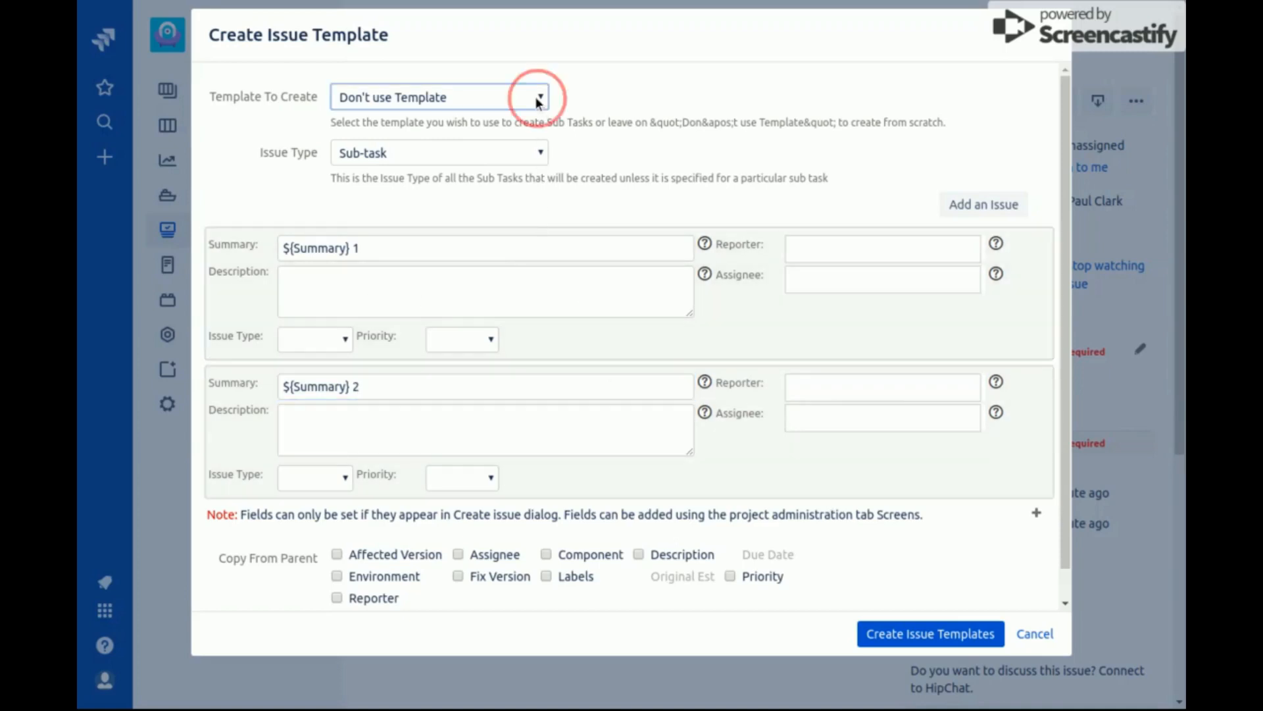
pyautogui.click(531, 132)
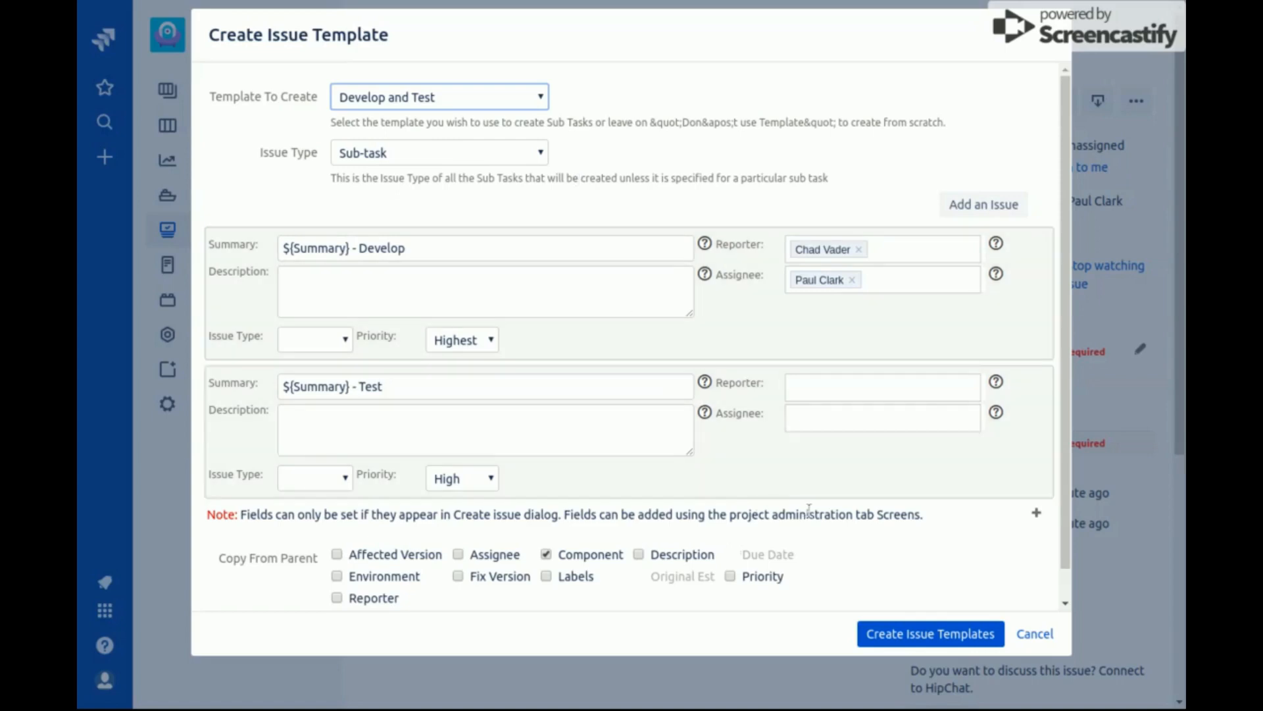
pyautogui.click(905, 634)
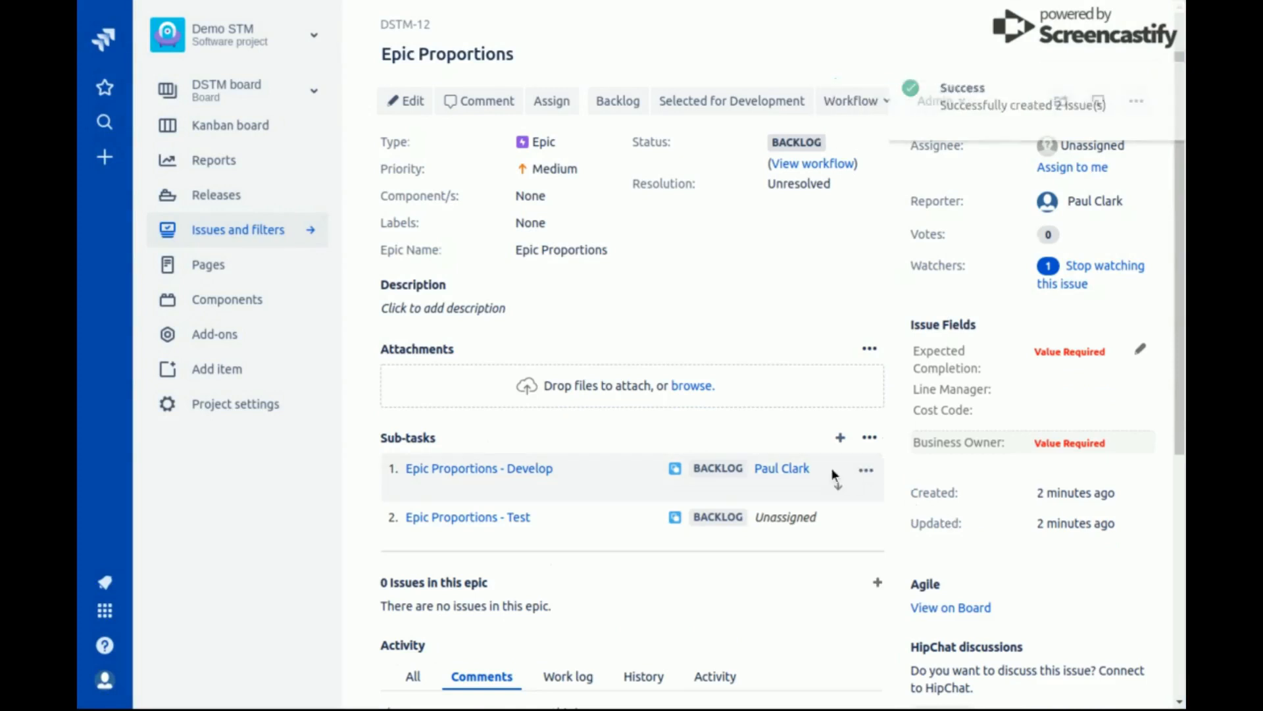
# Step: Start a new STM Lite executor and name it "Backlog to In Progress"
pyautogui.moveTo(794, 472)
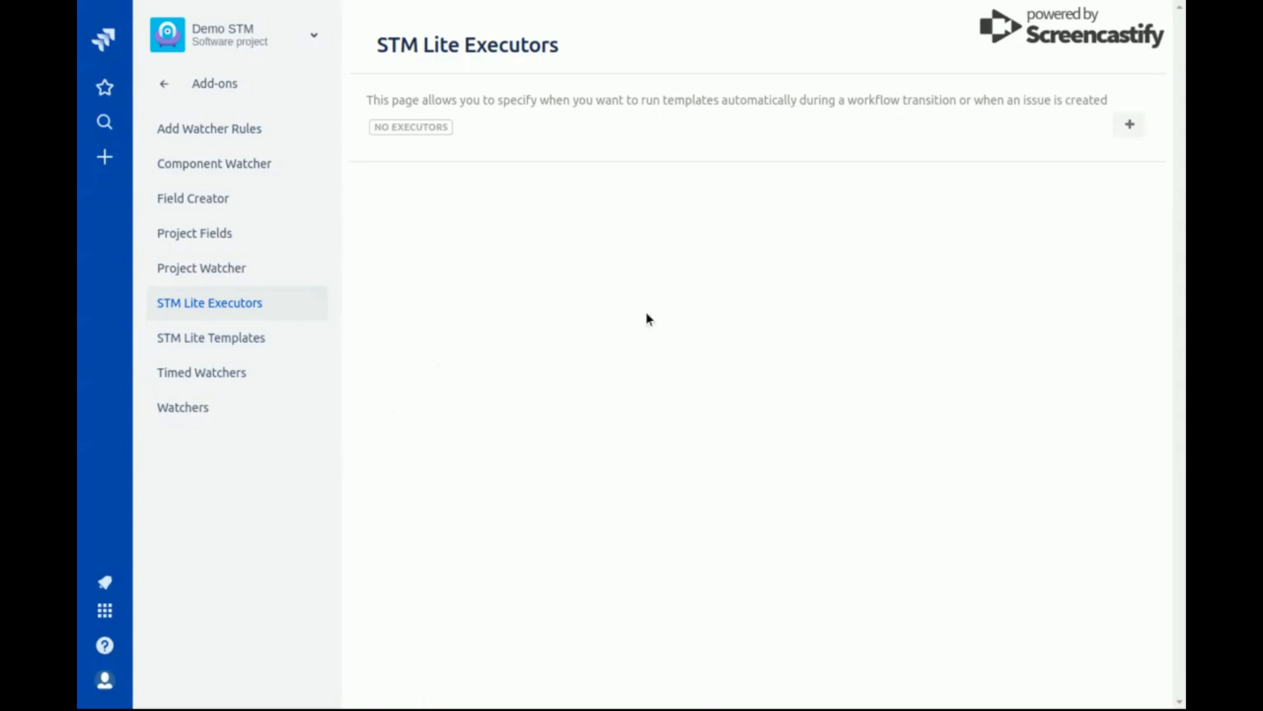
pyautogui.click(1137, 134)
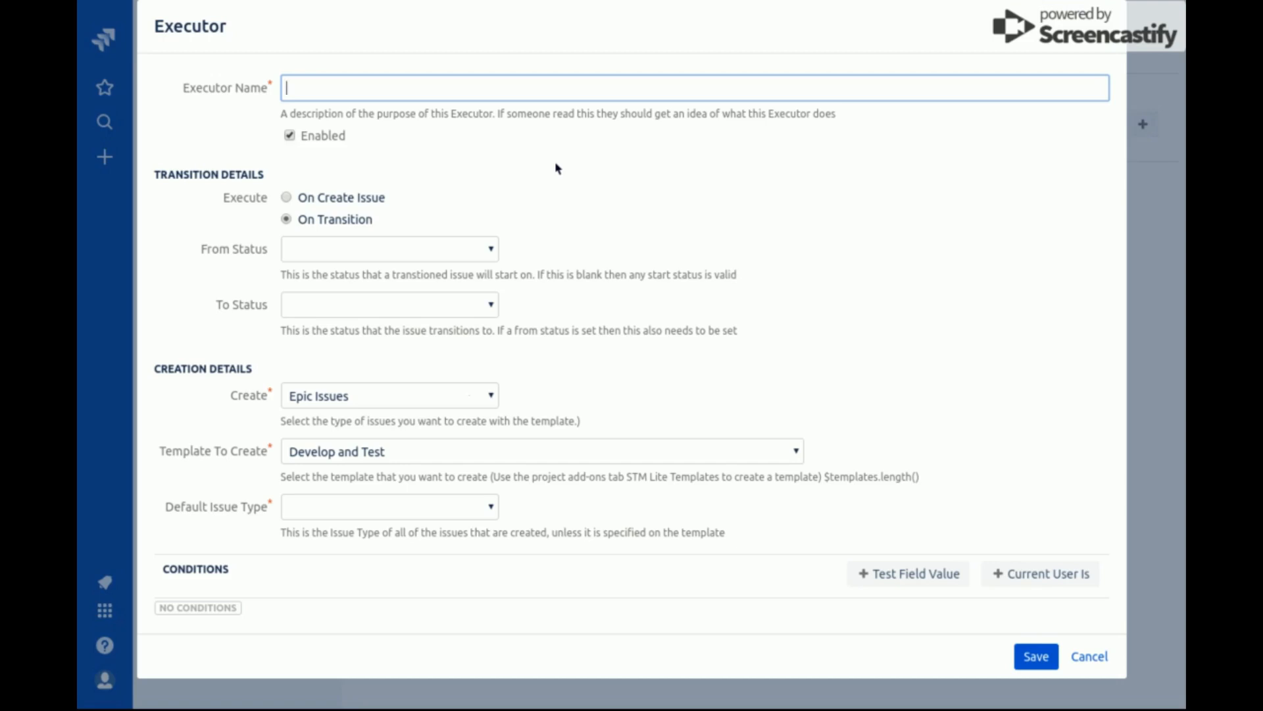
pyautogui.write('Backlog to In Progress')
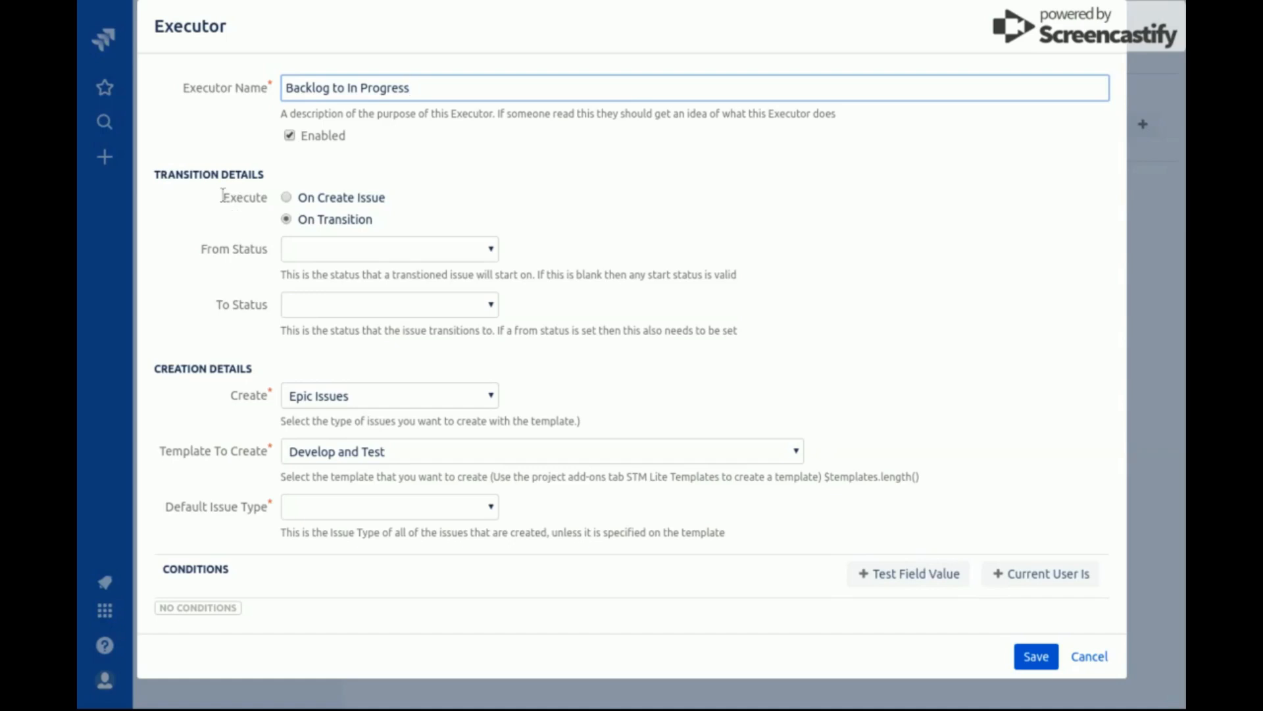
# Step: Compare the On Create Issue and On Transition execution options, returning the executor to On Transition
pyautogui.click(286, 198)
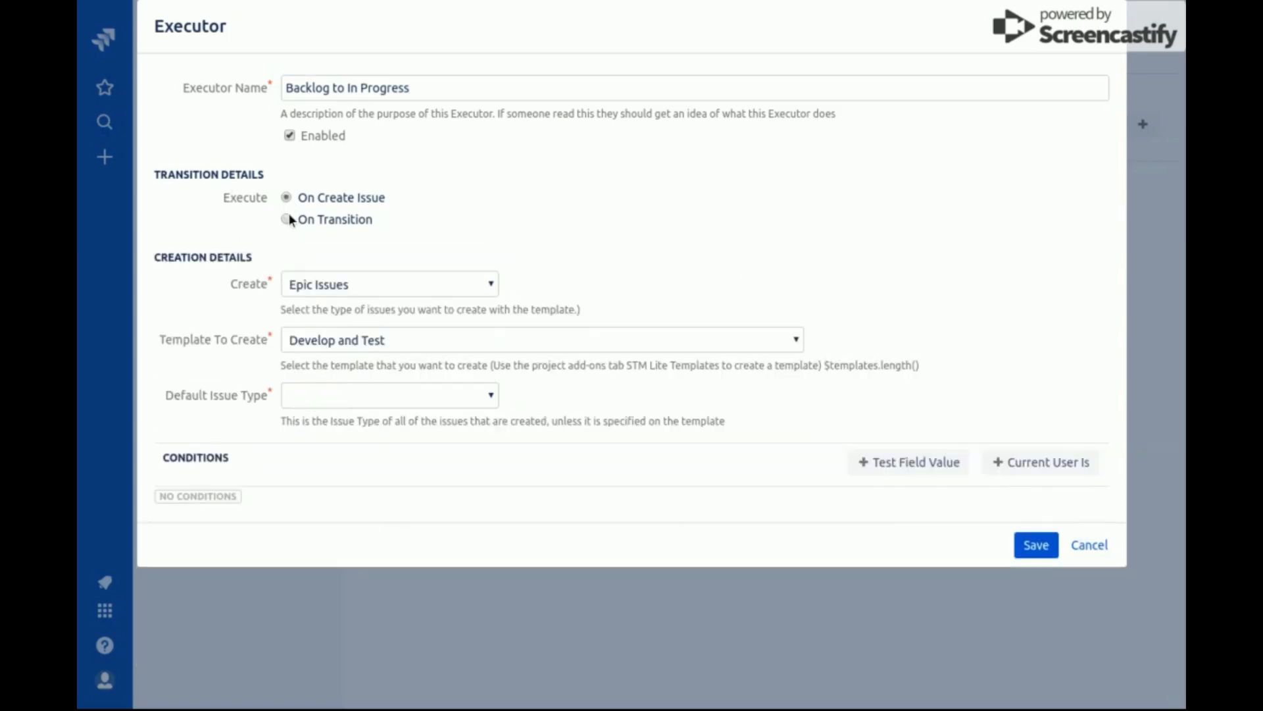
pyautogui.click(287, 219)
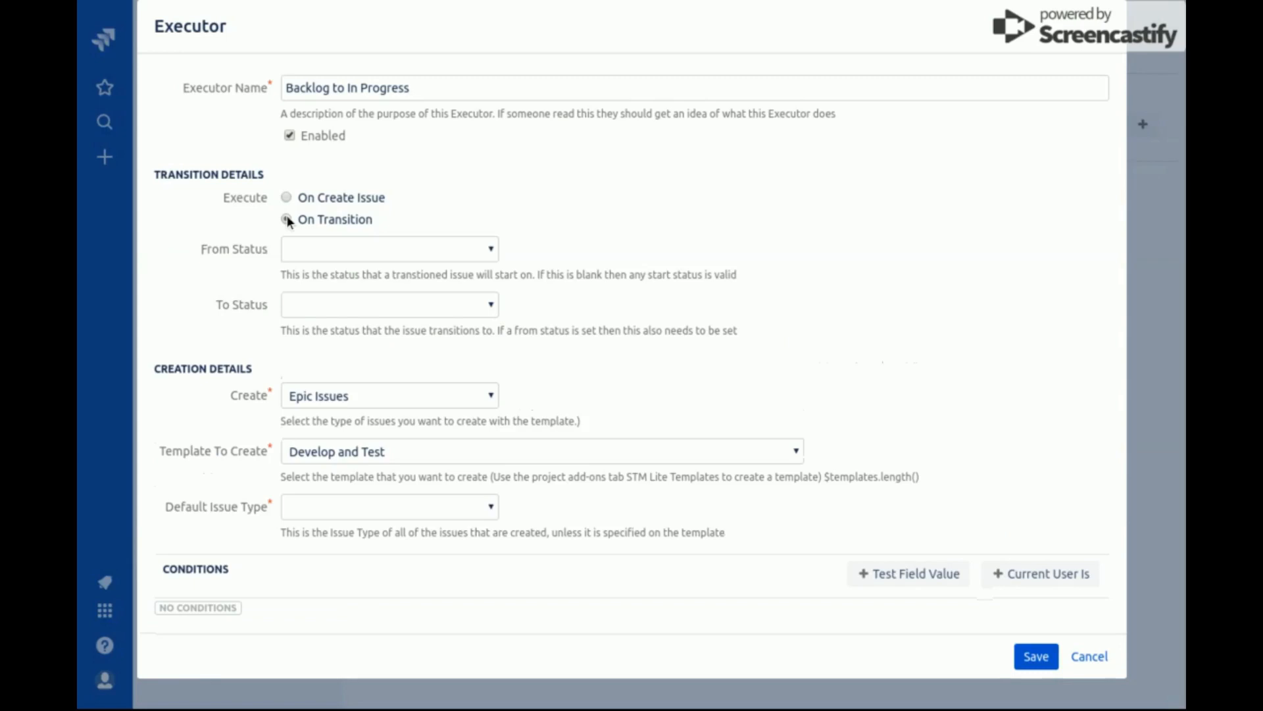
pyautogui.click(286, 198)
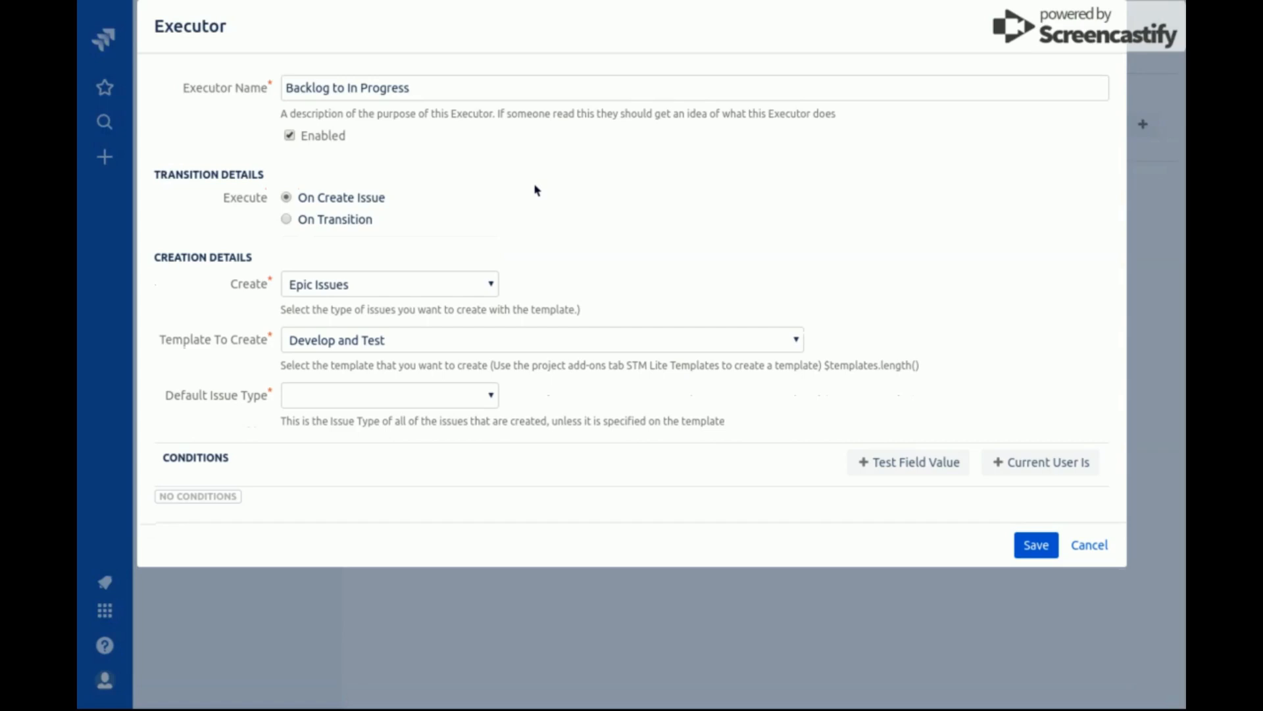
pyautogui.click(322, 220)
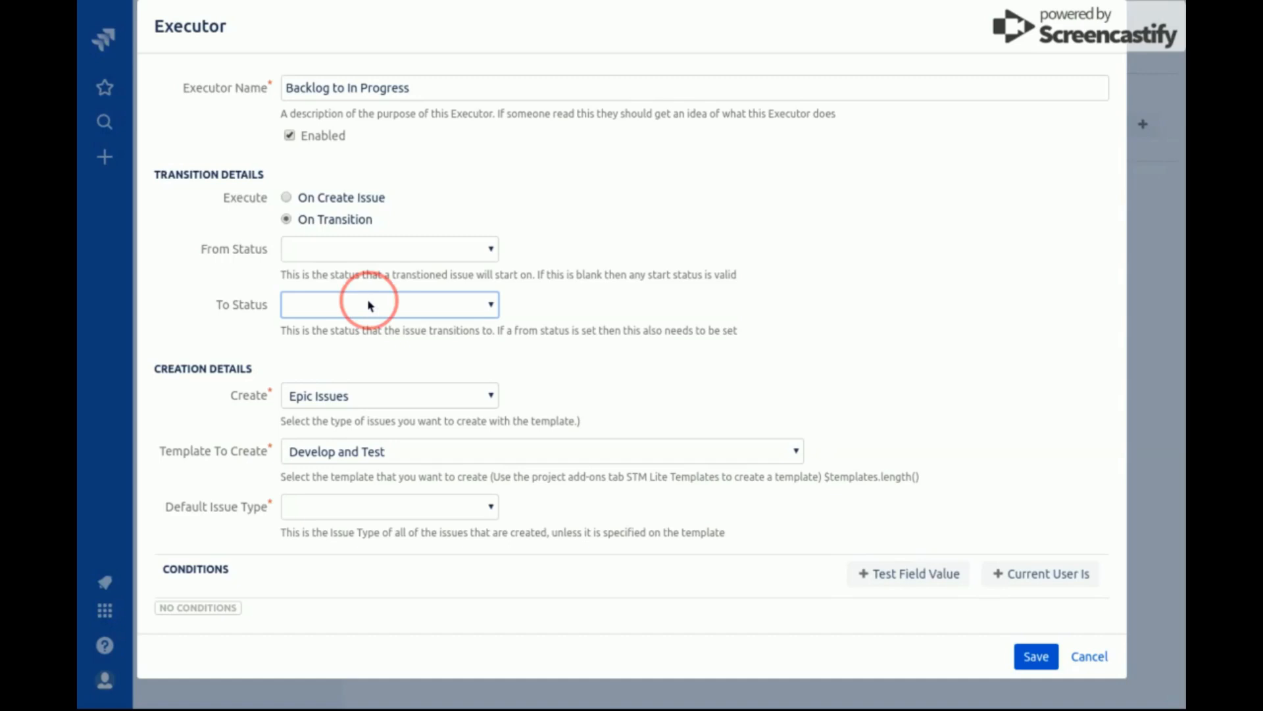
# Step: Set the executor's transition to run from Backlog status to In Progress status
pyautogui.click(368, 301)
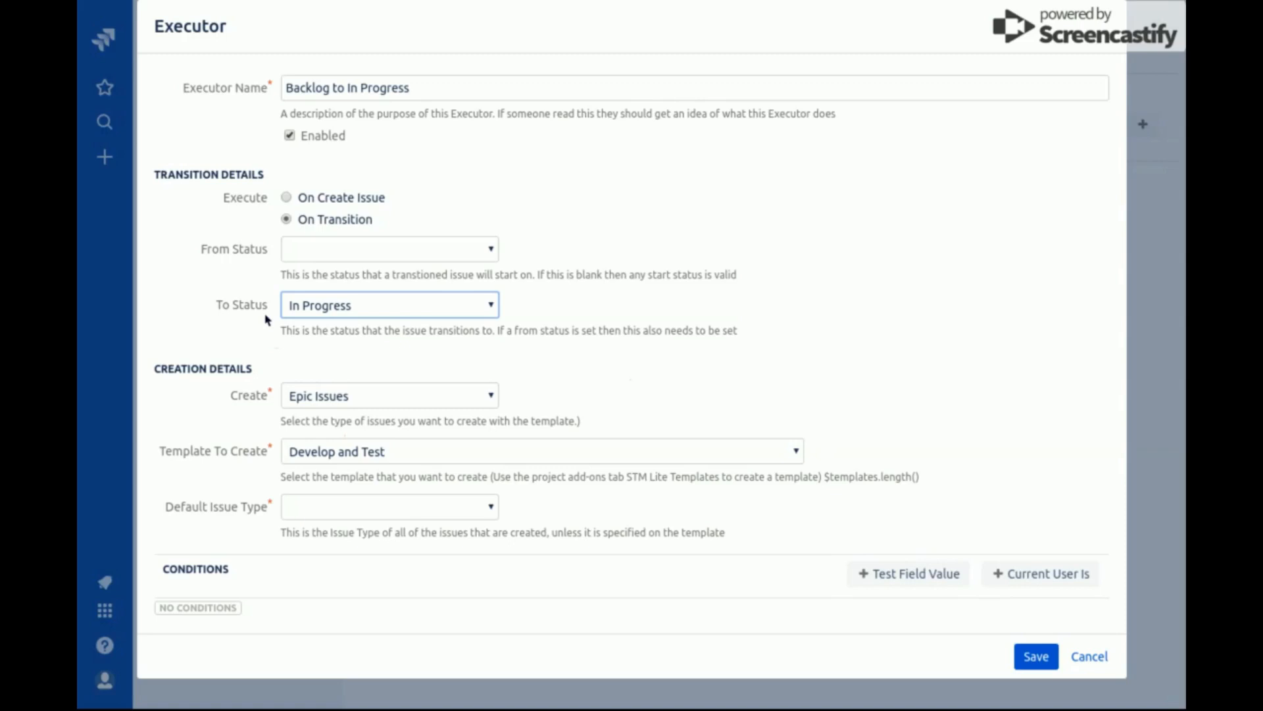
pyautogui.click(343, 254)
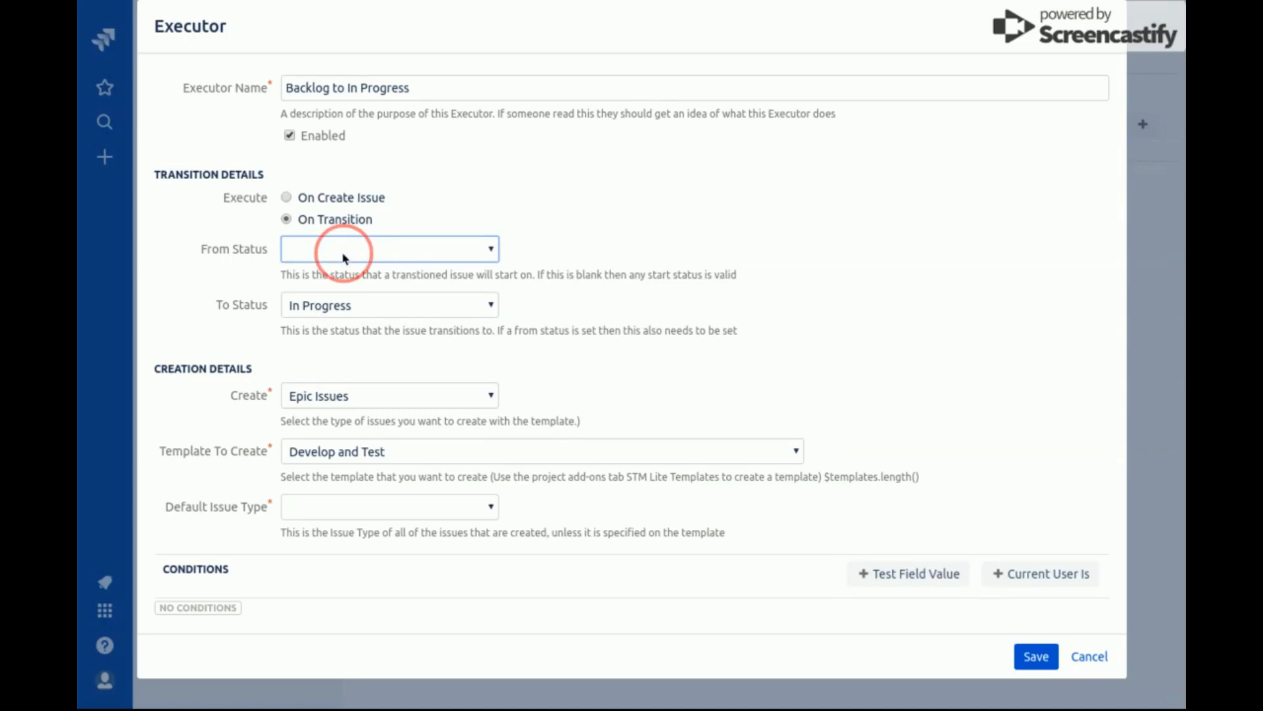
pyautogui.click(339, 283)
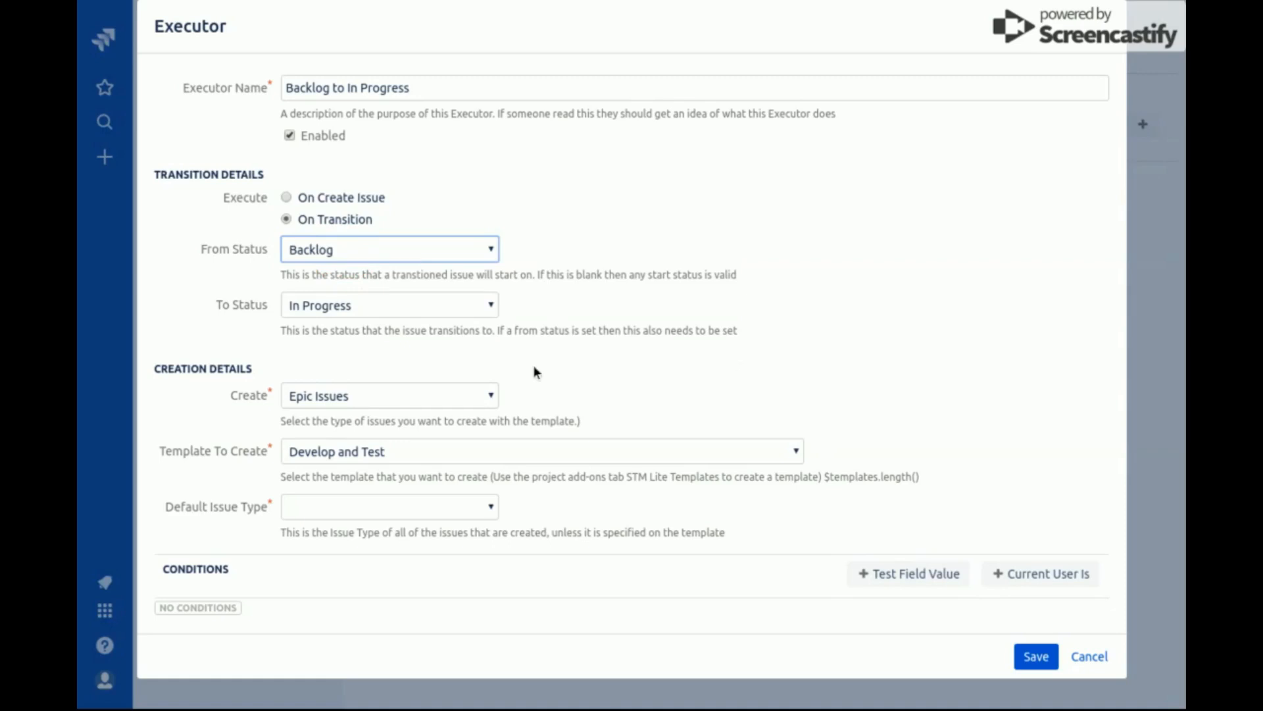
# Step: Set the executor to create Sub Tasks from the Develop and Test template with Sub-task as the default issue type
pyautogui.click(386, 397)
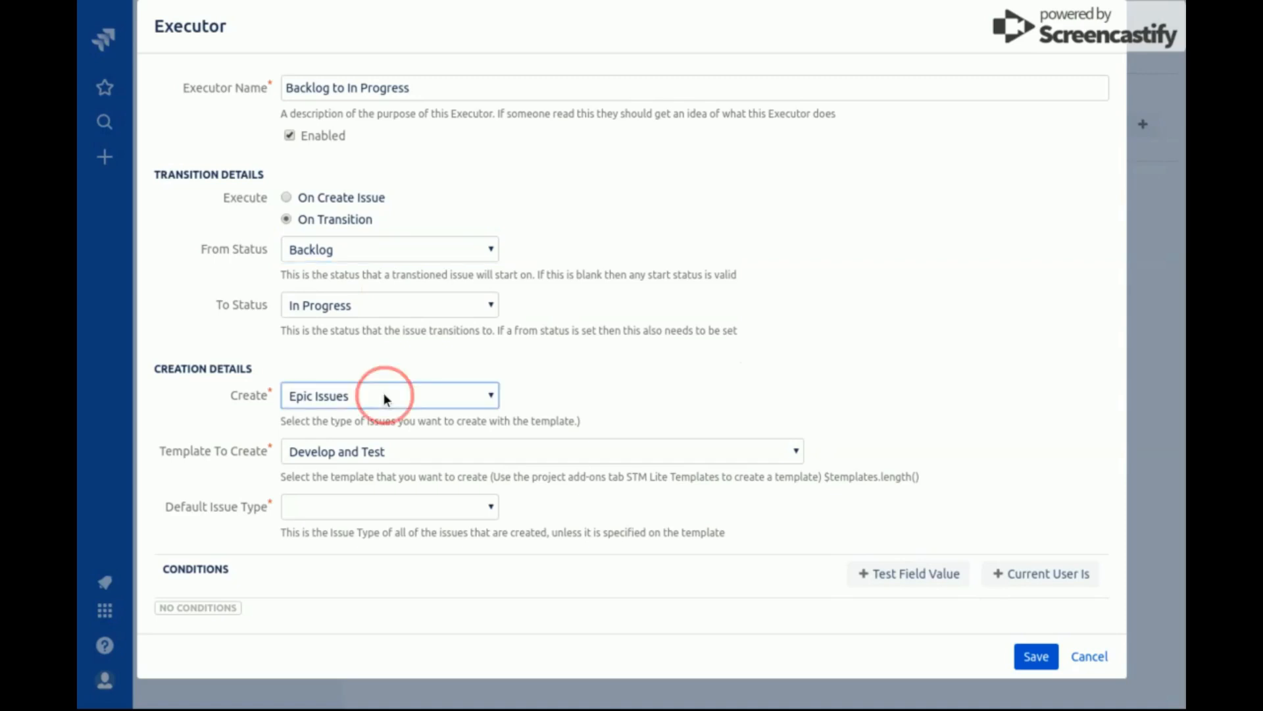
pyautogui.press('Down')
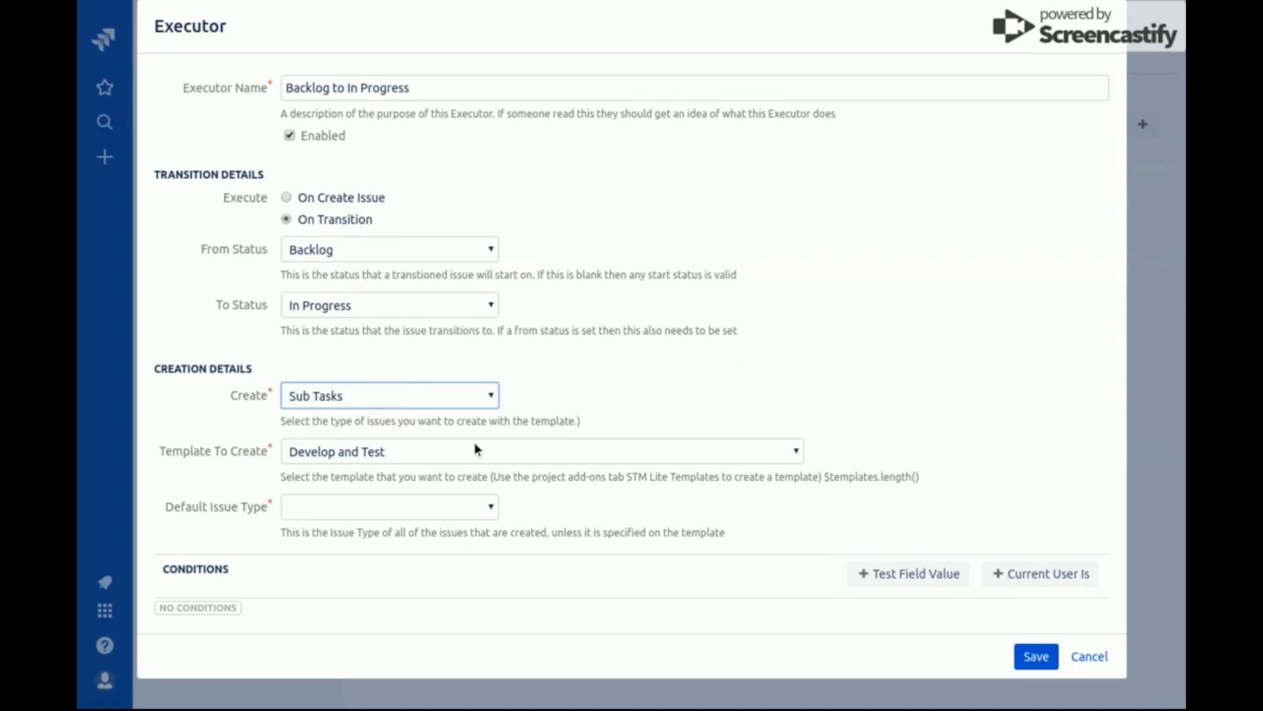
pyautogui.press('Tab')
pyautogui.press('Tab')
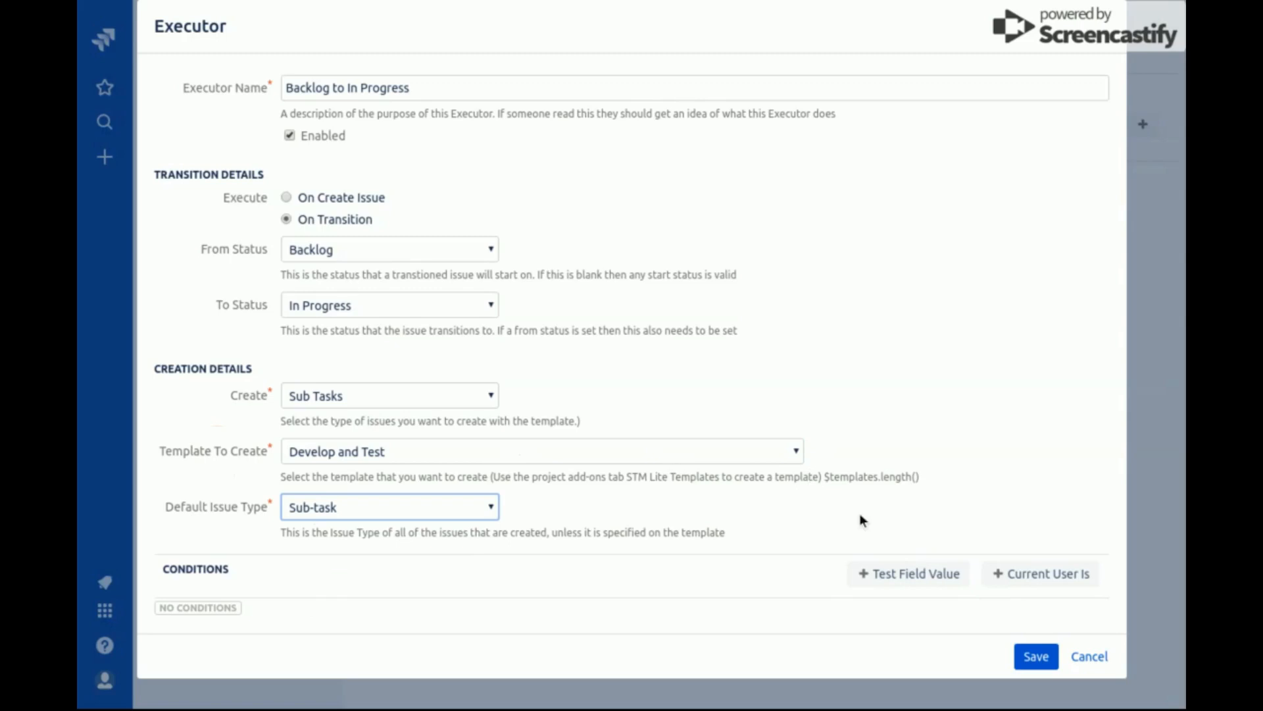
# Step: Add conditions requiring issue type Epic and the admin user as current user, and save the executor
pyautogui.click(927, 577)
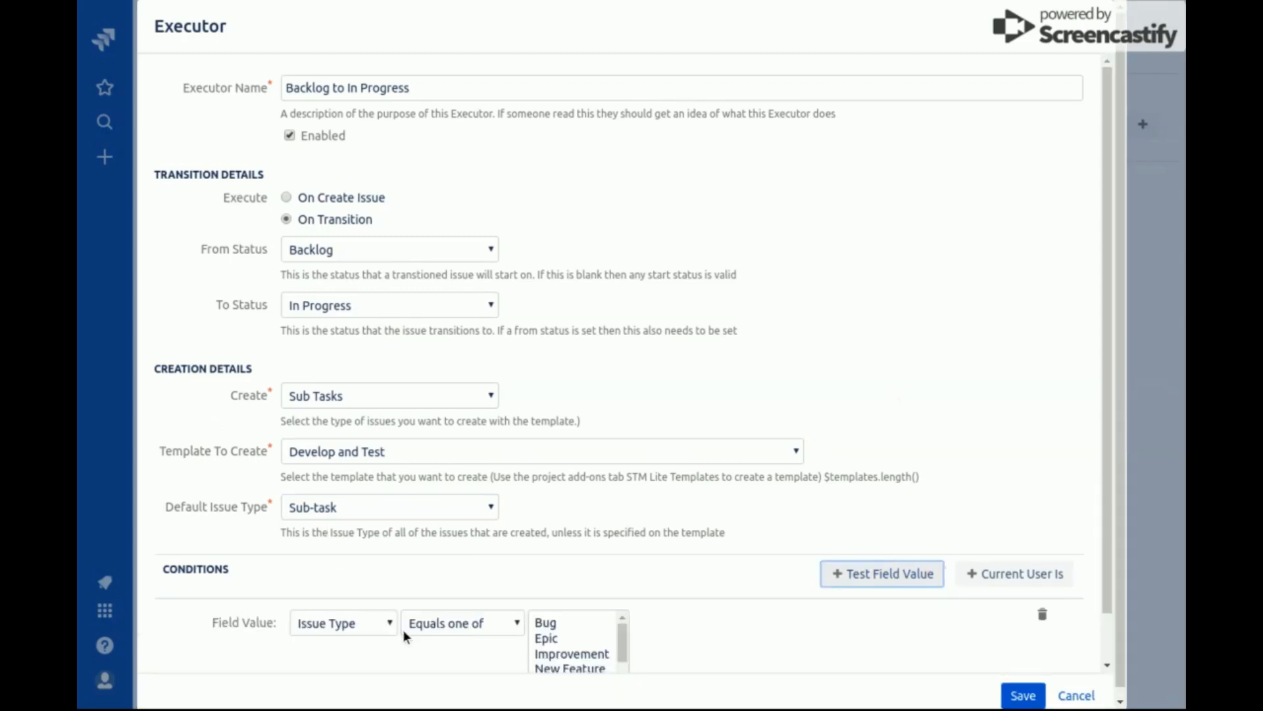
pyautogui.click(547, 644)
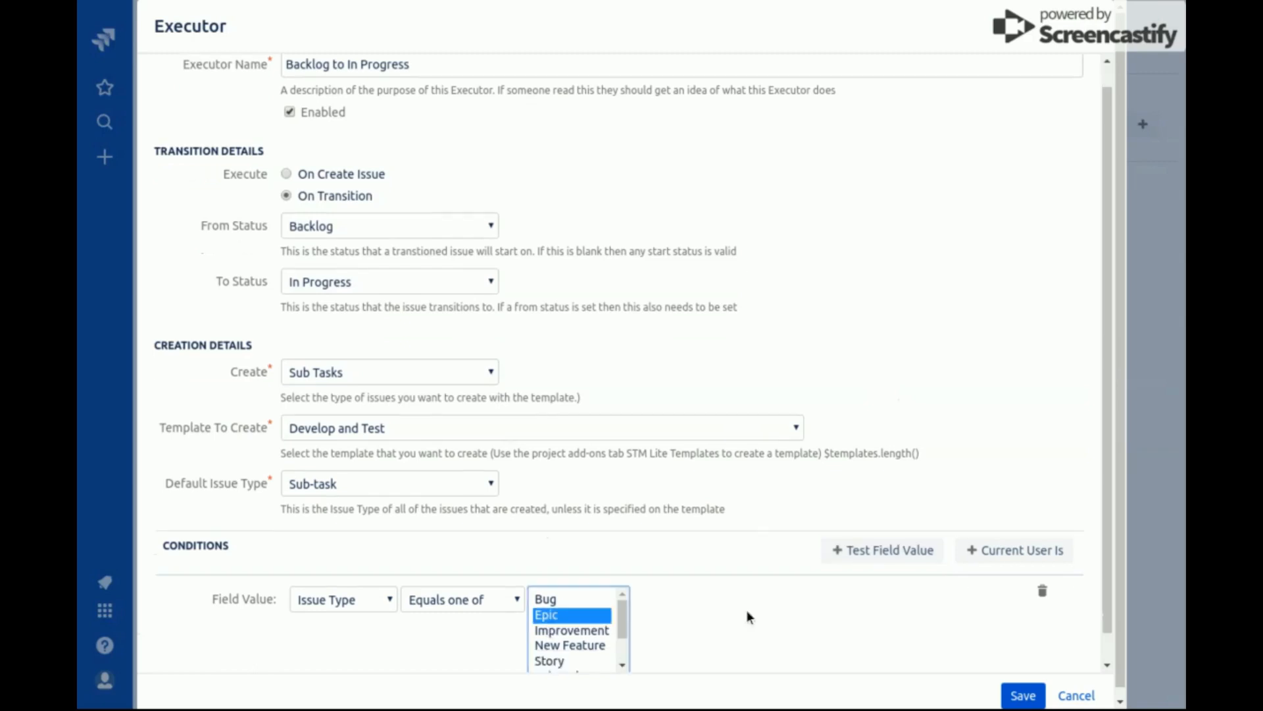
pyautogui.click(1007, 553)
pyautogui.click(440, 635)
pyautogui.write('pau')
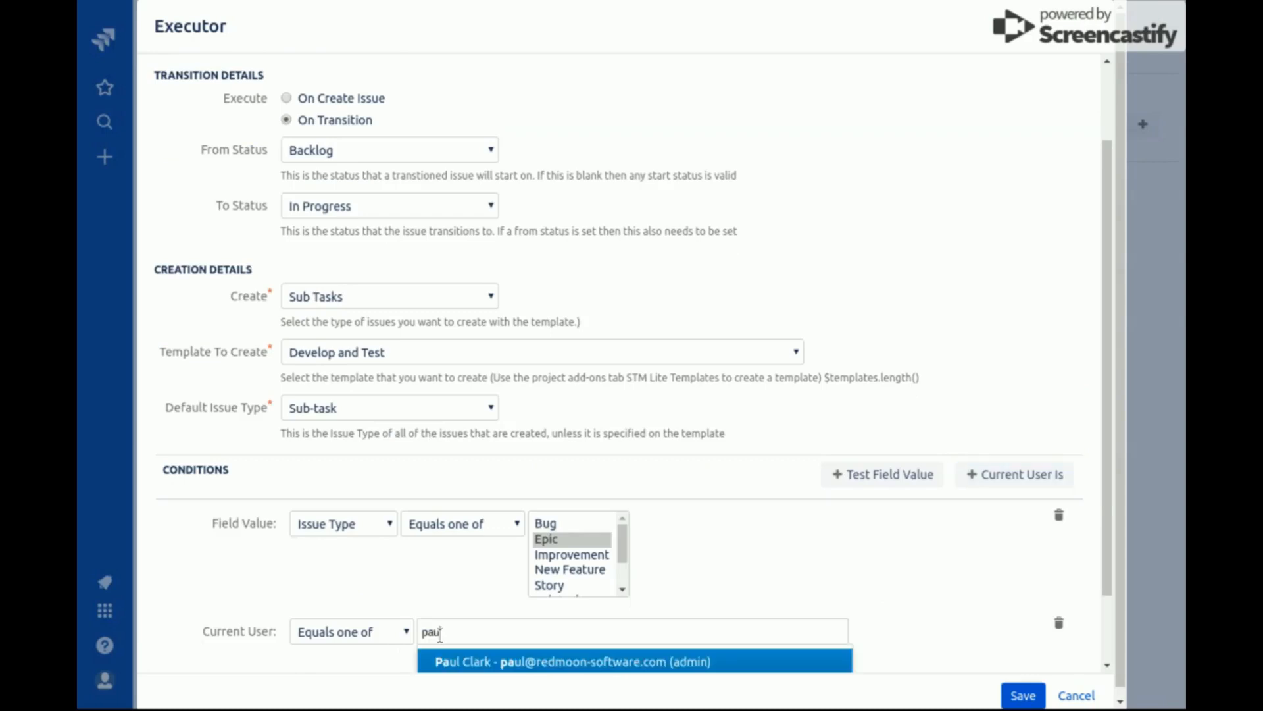
pyautogui.press('Return')
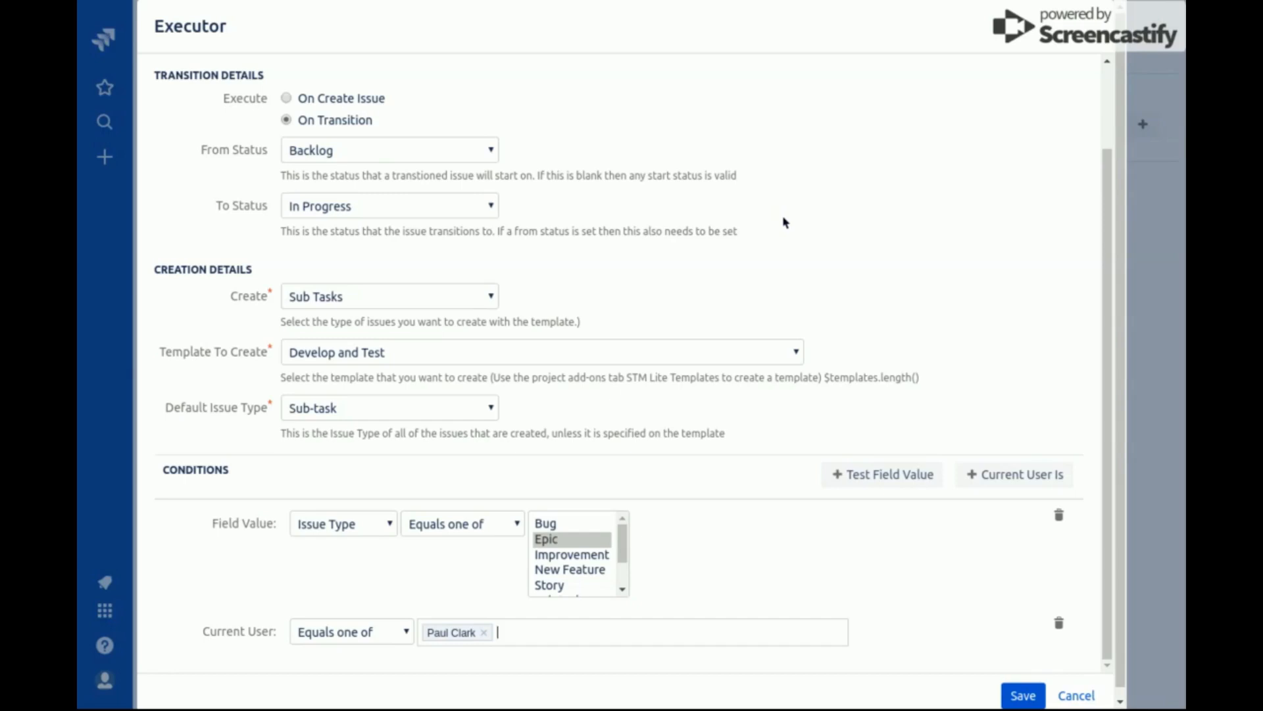
pyautogui.click(1013, 699)
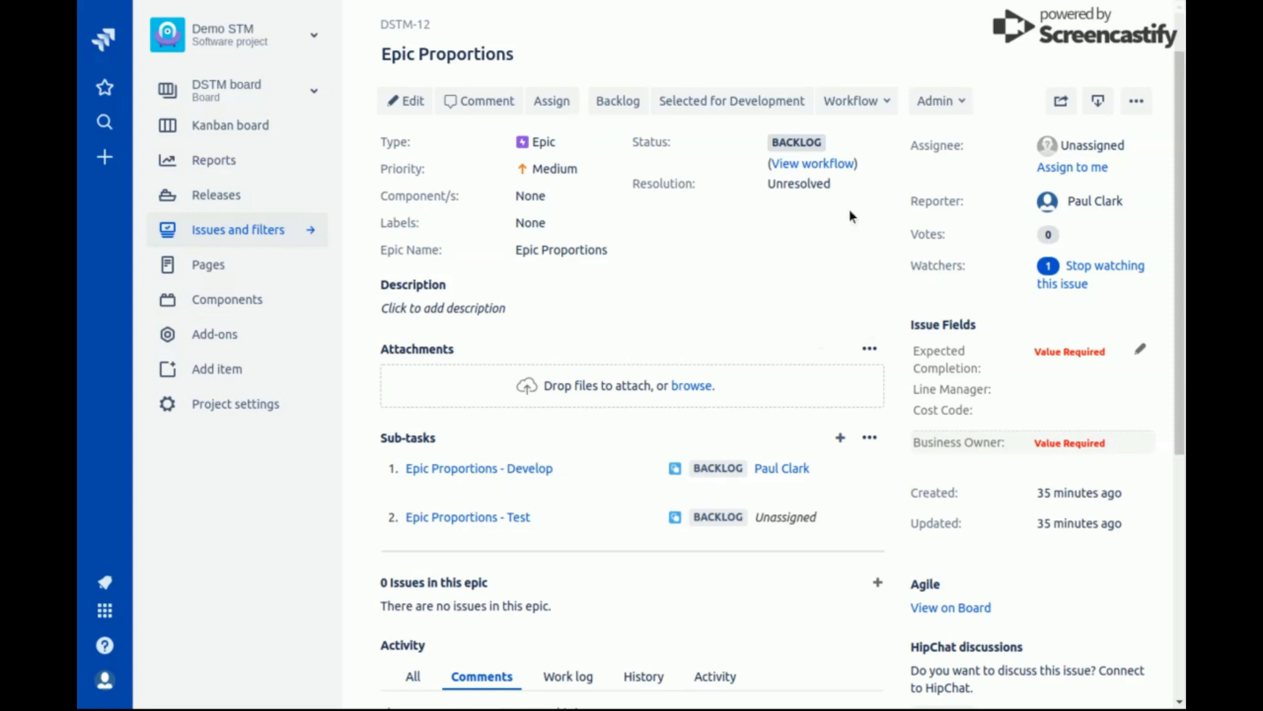
# Step: Transition the Epic Proportions issue from Backlog to In Progress
pyautogui.click(853, 101)
pyautogui.click(851, 145)
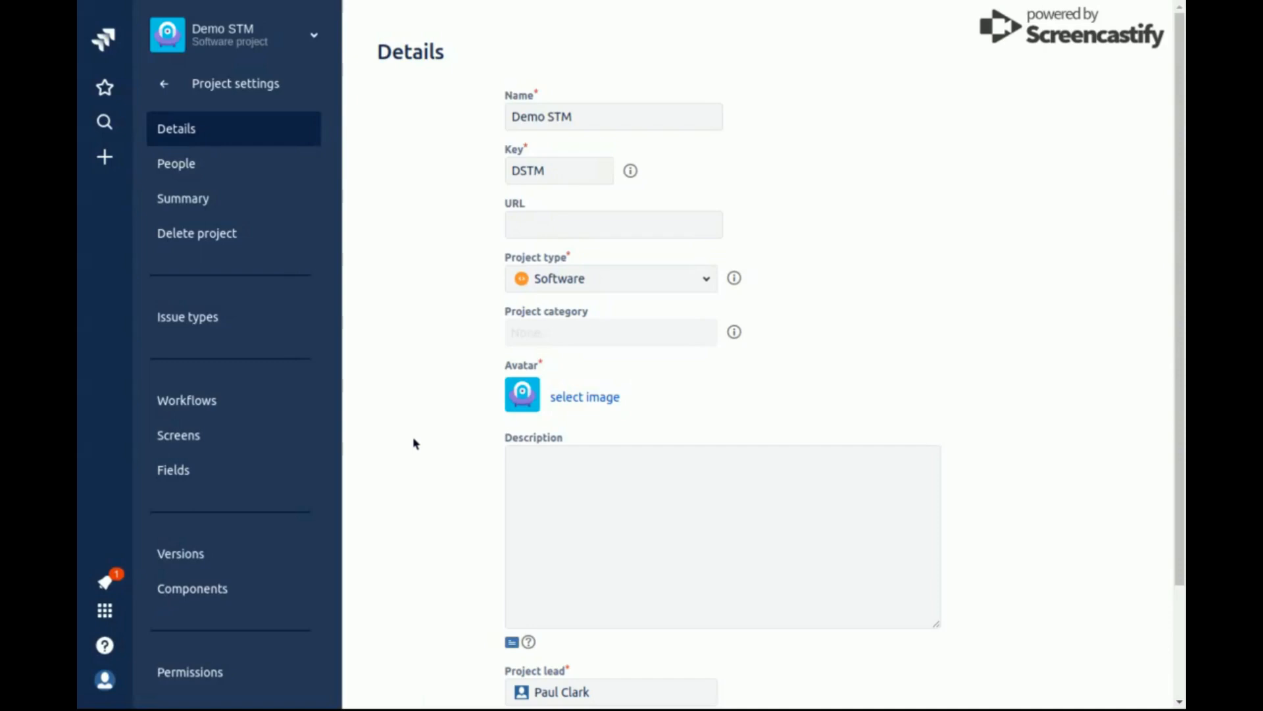
# Step: Review the STM Lite Errors page in the Demo STM project settings and open the STM Lite Audit page
pyautogui.scroll(-6, 237, 521)
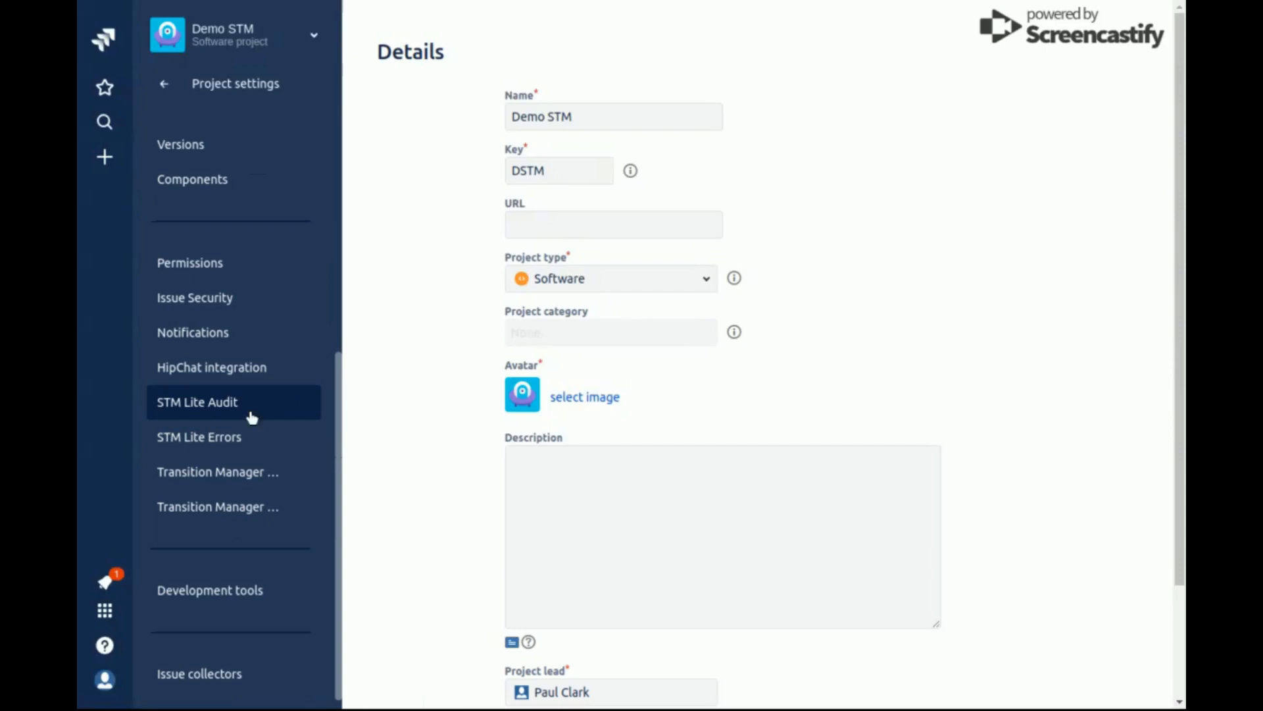
pyautogui.click(243, 439)
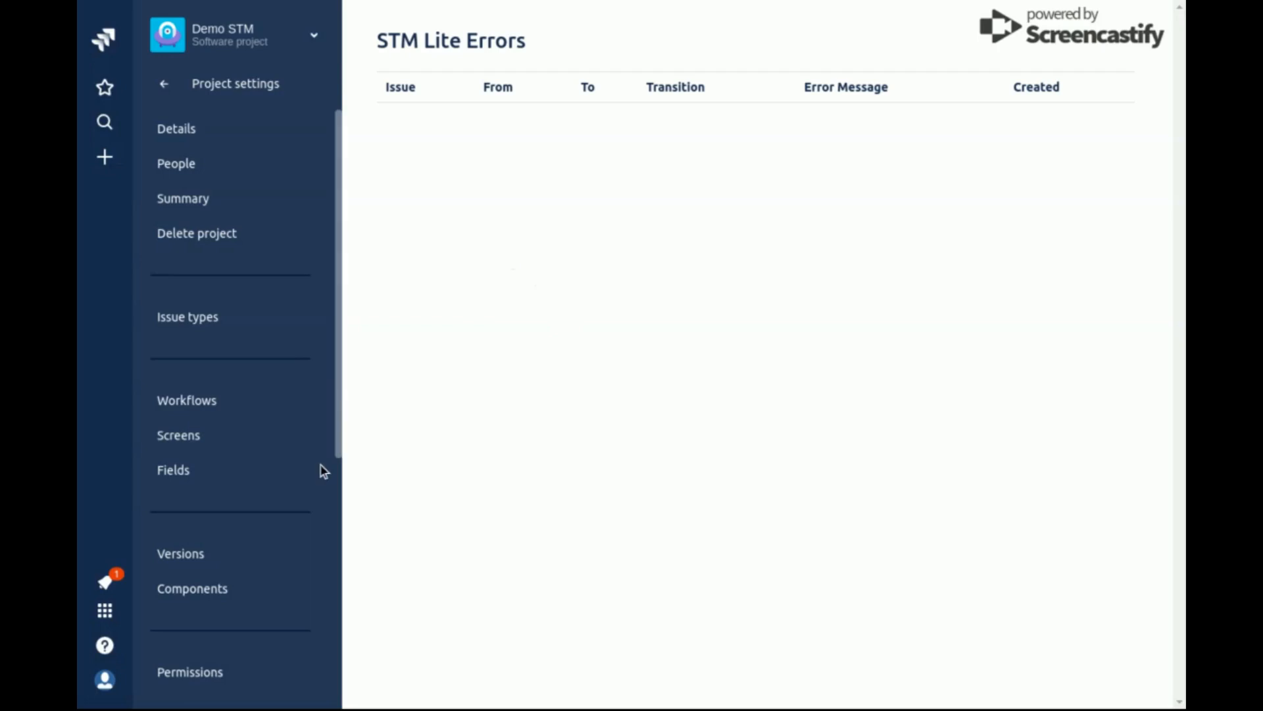
pyautogui.scroll(-3, 325, 471)
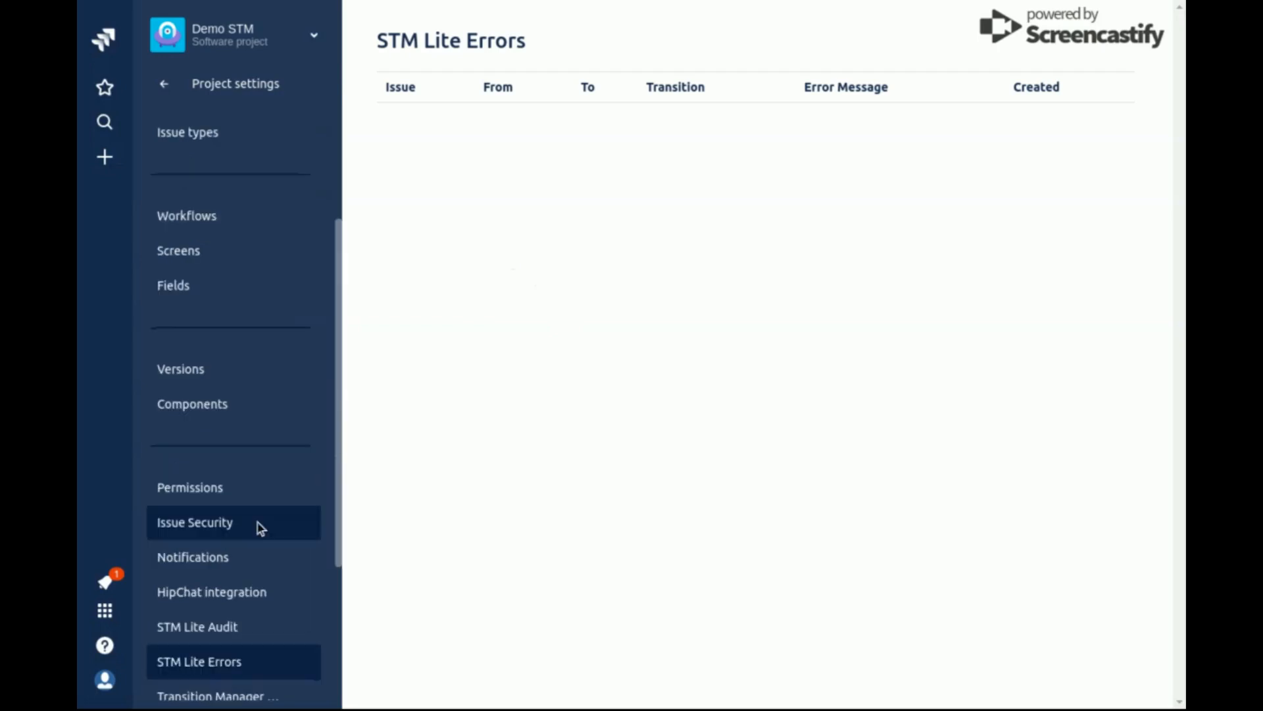
pyautogui.click(260, 629)
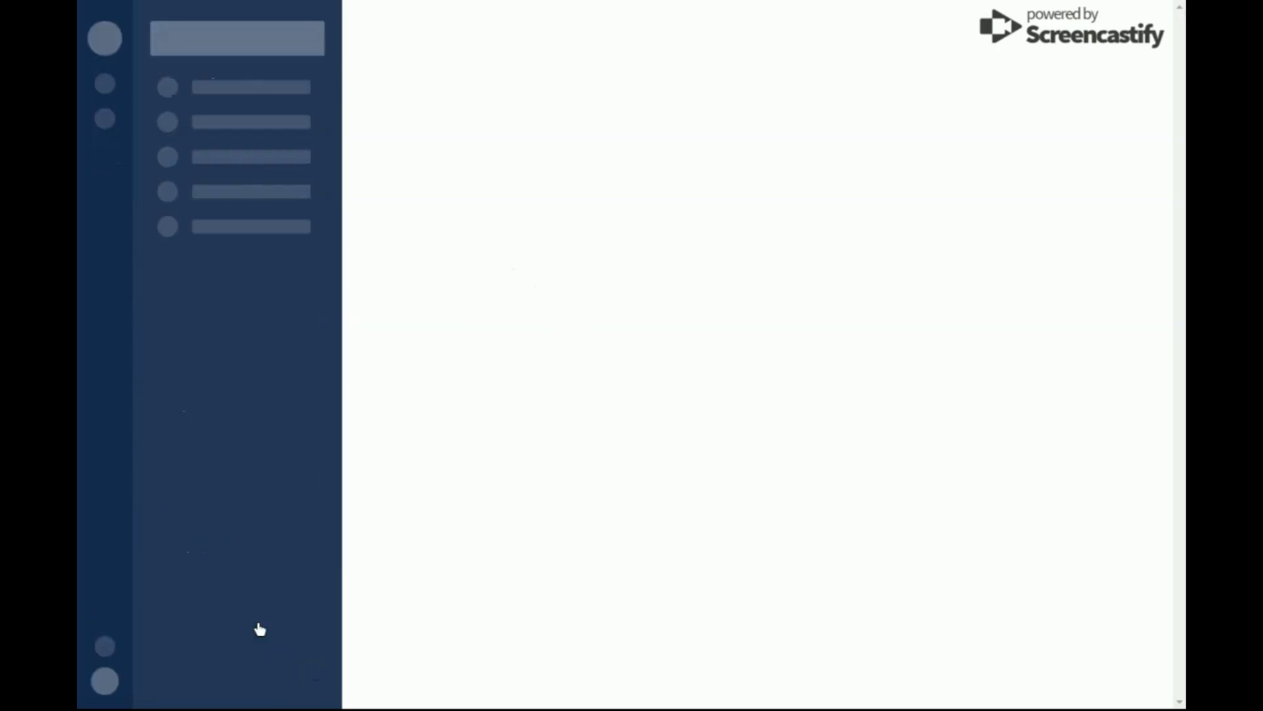